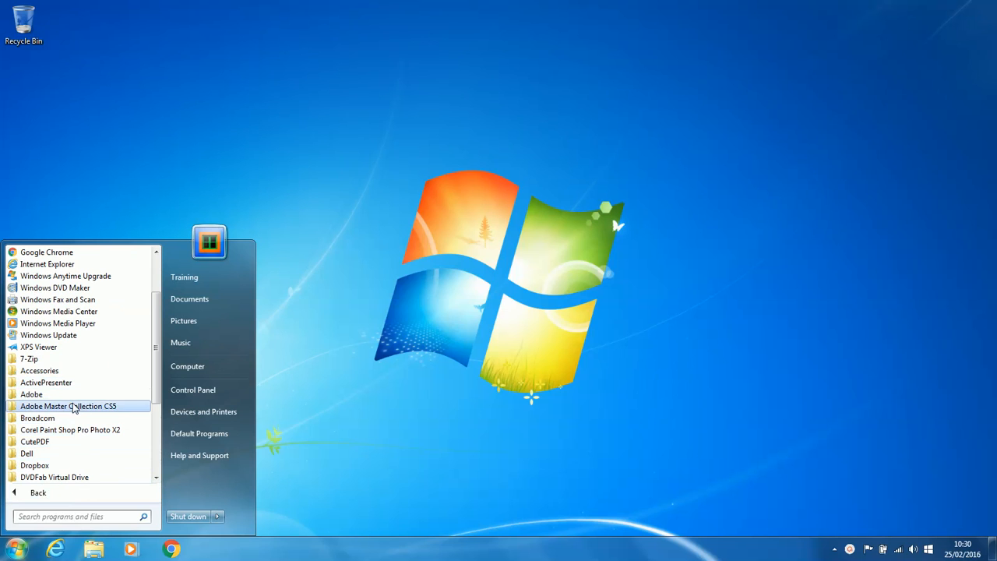
# Step: Scroll the All Programs list and expand the Microsoft Office 2013 folder
pyautogui.scroll(-2, 73, 416)
pyautogui.scroll(-2, 78, 460)
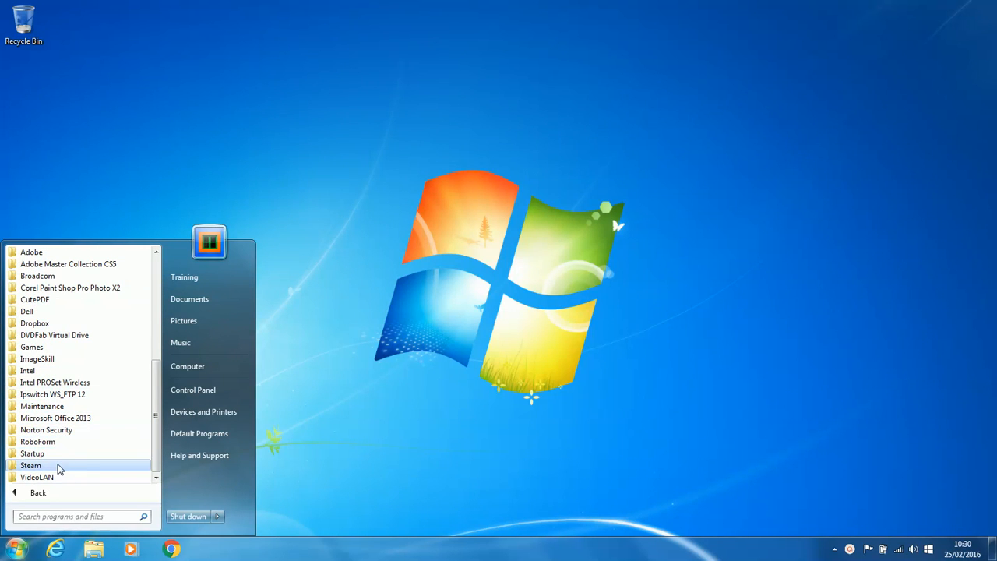
pyautogui.click(58, 419)
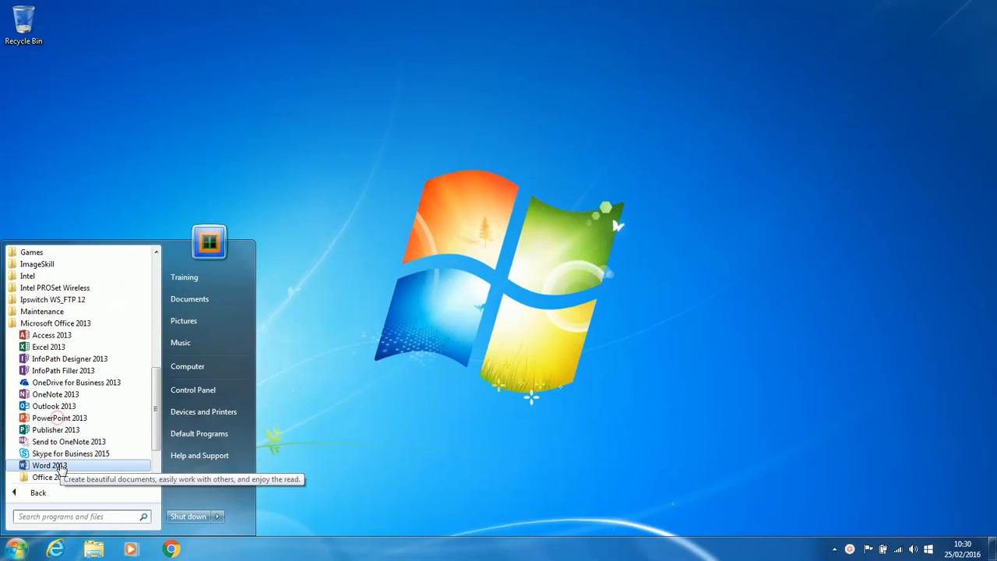
# Step: Launch Outlook 2013 and open the setup PDF attached to the Welcome to your Online Backup email
pyautogui.click(56, 406)
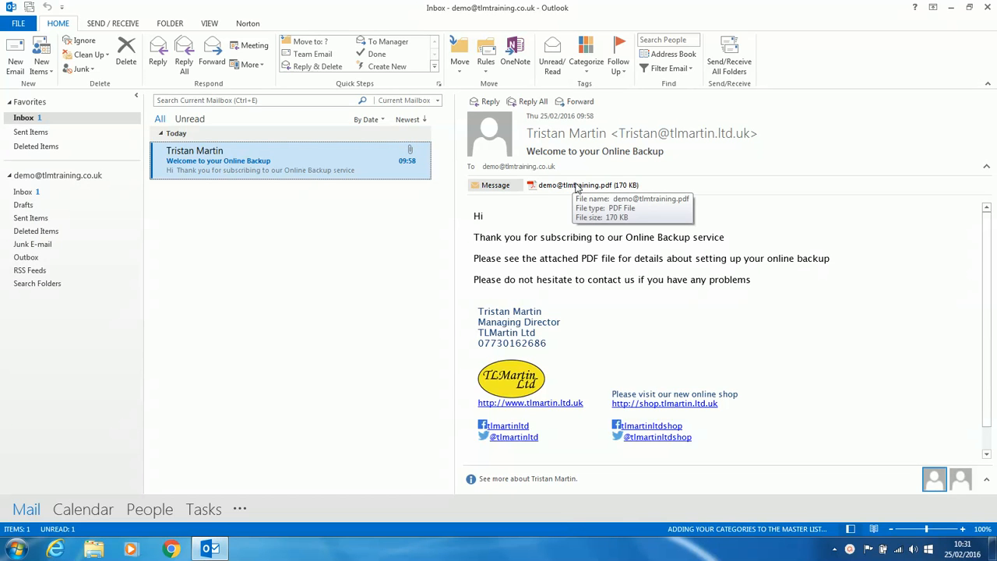
pyautogui.doubleClick(574, 187)
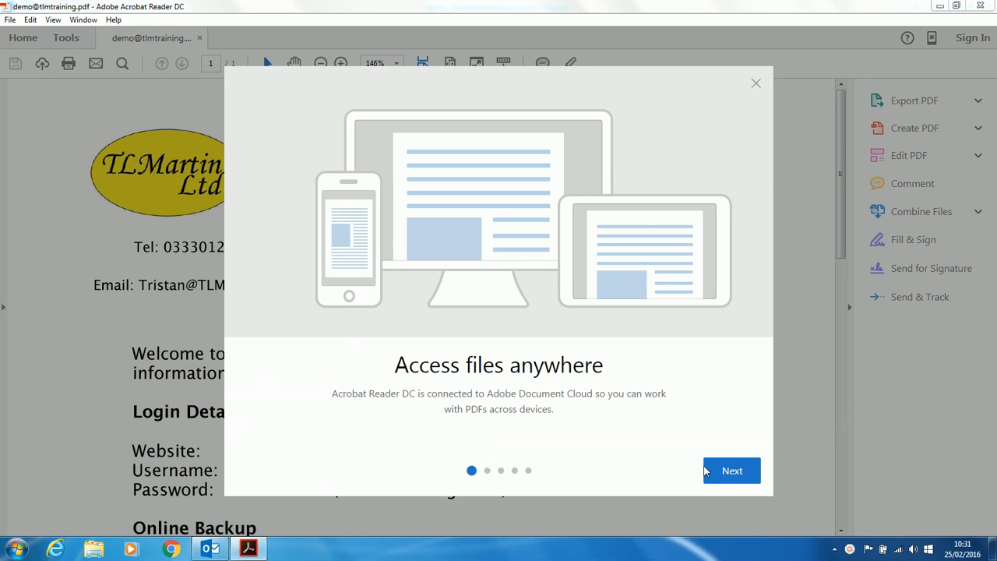
# Step: Close the Acrobat Reader welcome tour and the popup covering the PDF
pyautogui.click(727, 470)
pyautogui.click(727, 470)
pyautogui.click(727, 470)
pyautogui.click(727, 470)
pyautogui.click(727, 470)
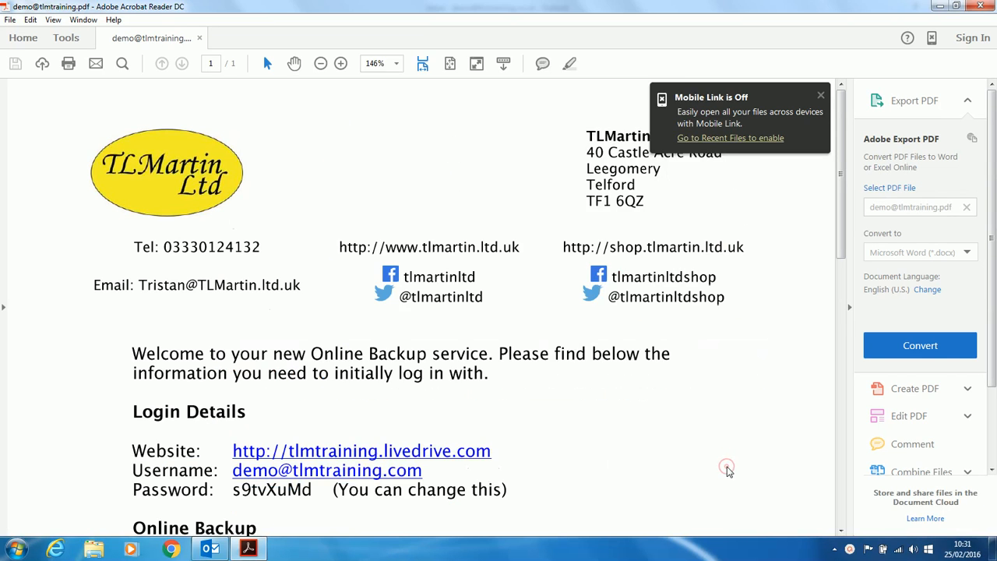
pyautogui.click(673, 63)
# Step: Read through the setup guide, dismiss the colour-scheme warning and follow the Livedrive Website link
pyautogui.scroll(-3, 535, 393)
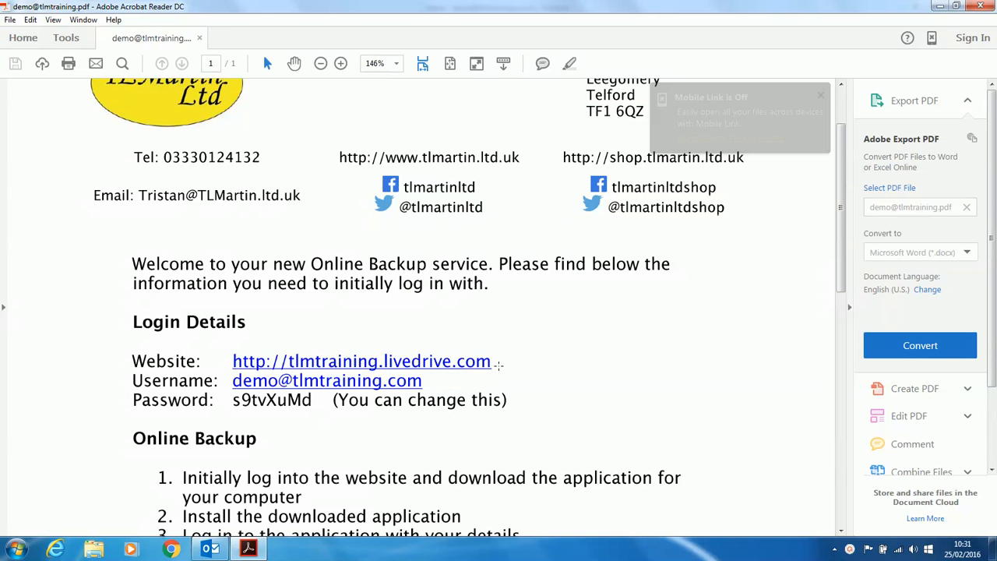
pyautogui.scroll(-2, 524, 373)
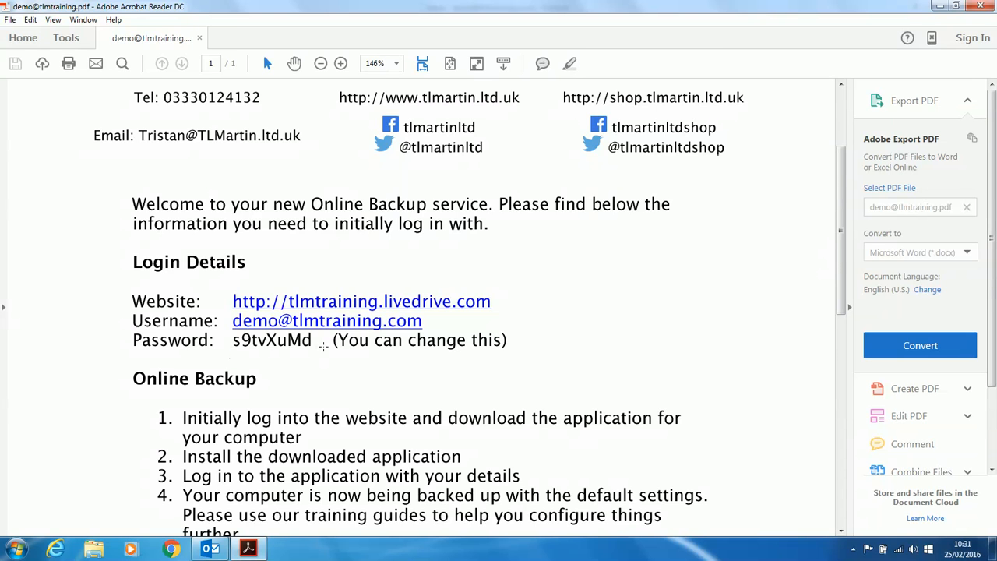
pyautogui.scroll(-5, 323, 357)
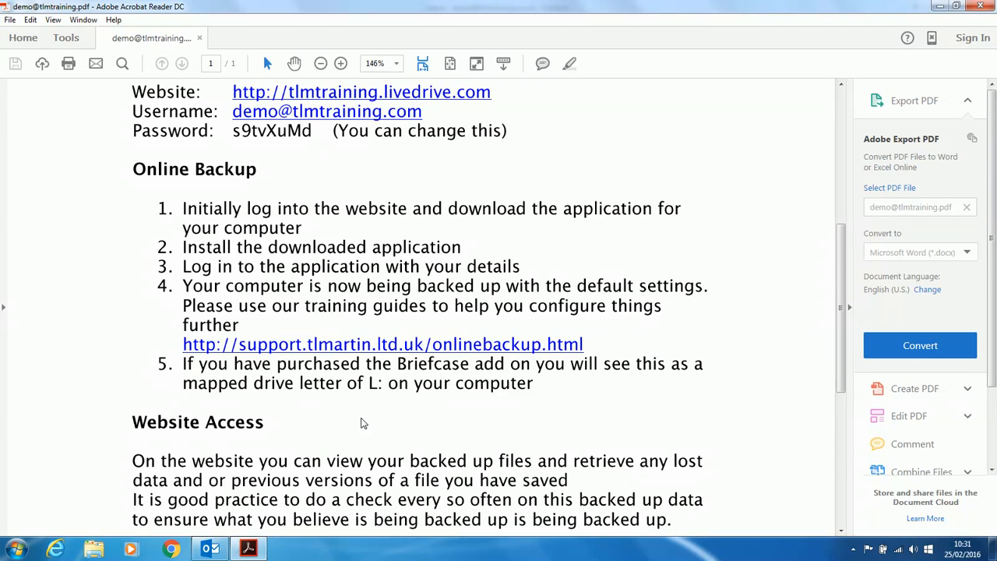
pyautogui.scroll(-2, 365, 424)
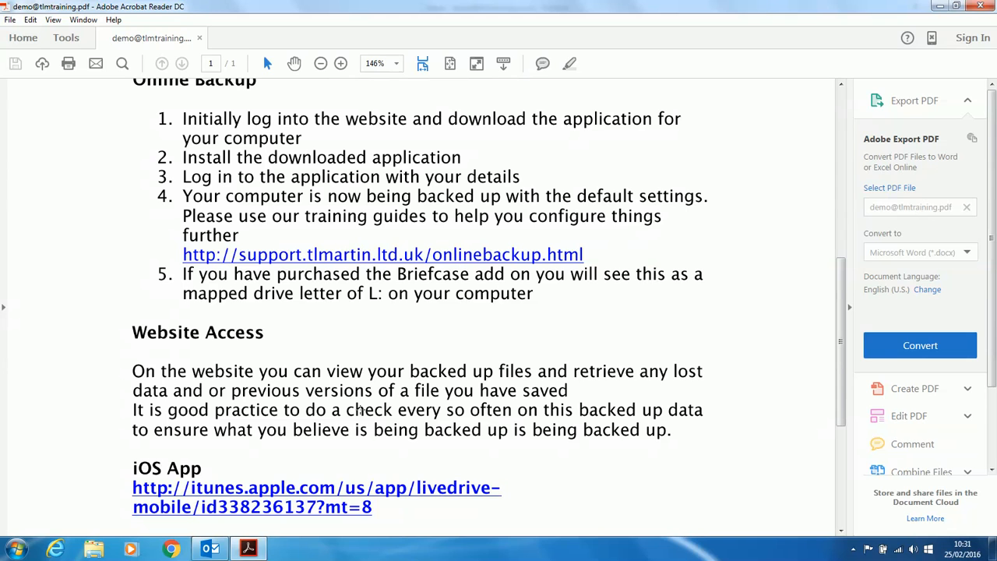
pyautogui.scroll(-5, 363, 411)
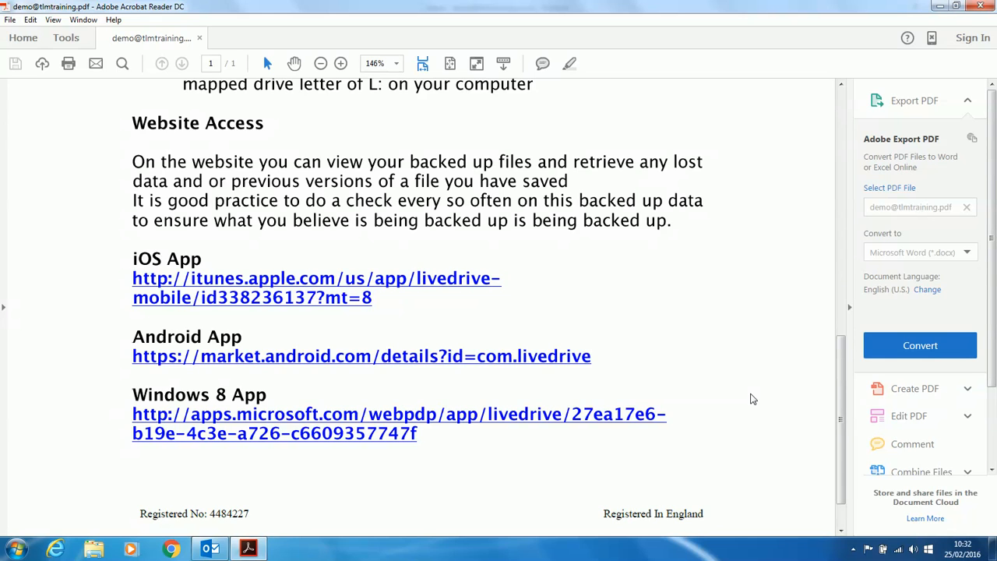
pyautogui.scroll(10, 748, 397)
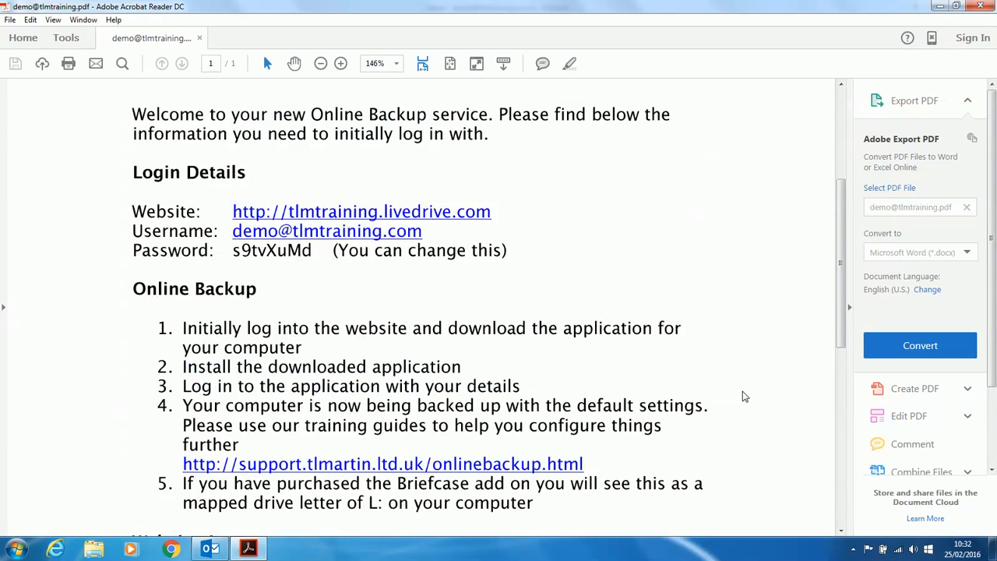
pyautogui.scroll(2, 741, 396)
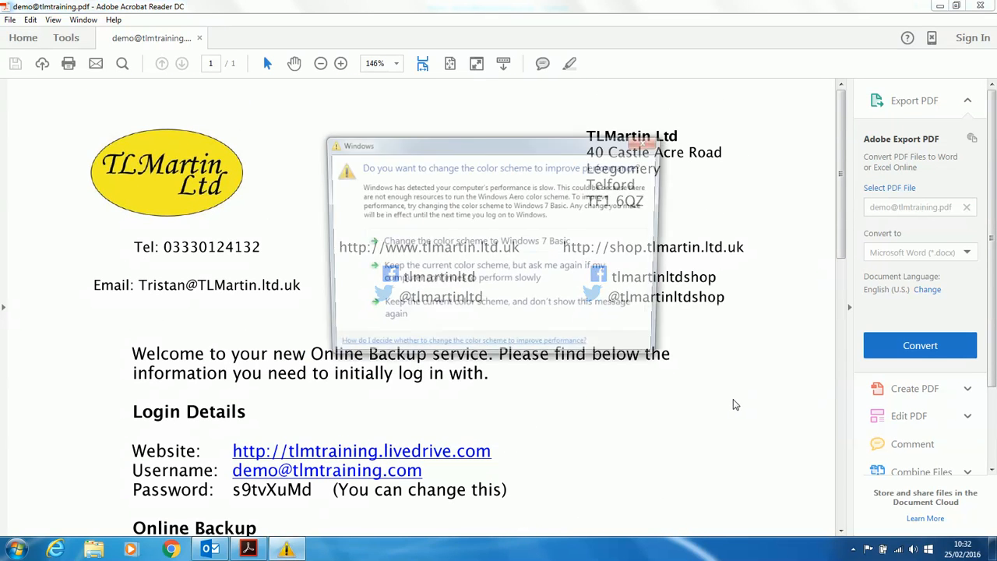
pyautogui.click(648, 141)
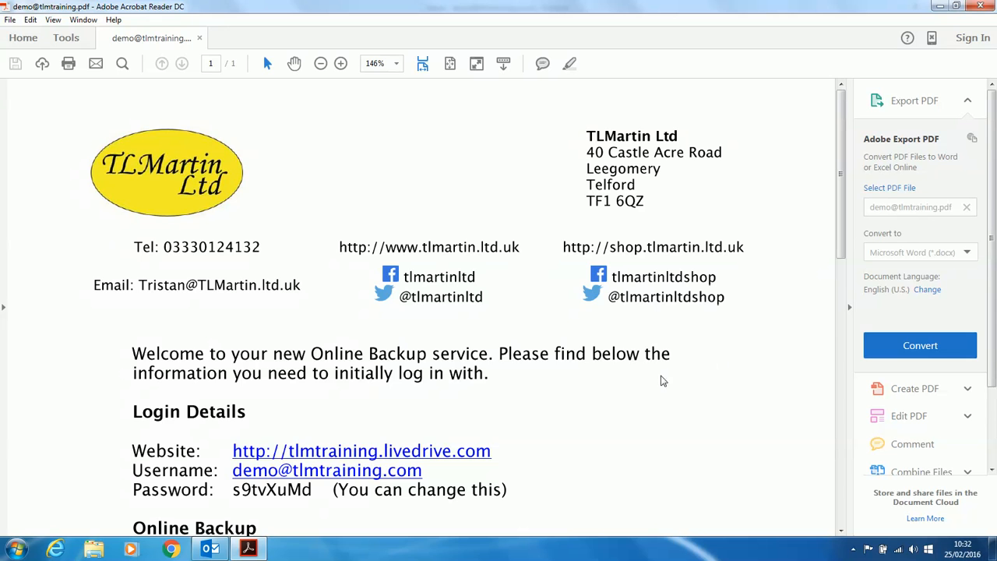
pyautogui.click(447, 457)
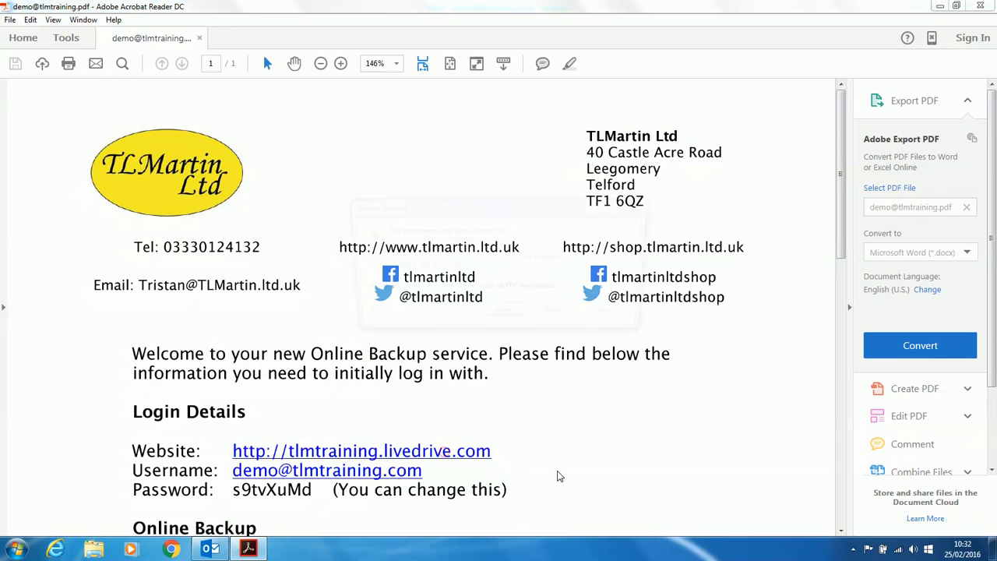
# Step: Allow the link, minimise Acrobat and Outlook, decline the add-ons and maximise Internet Explorer
pyautogui.click(515, 317)
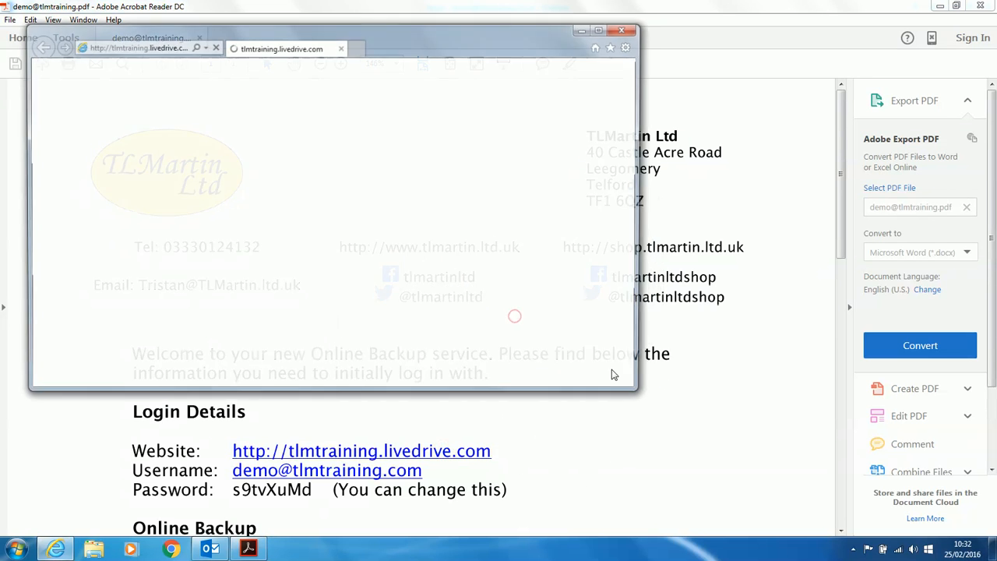
pyautogui.click(944, 7)
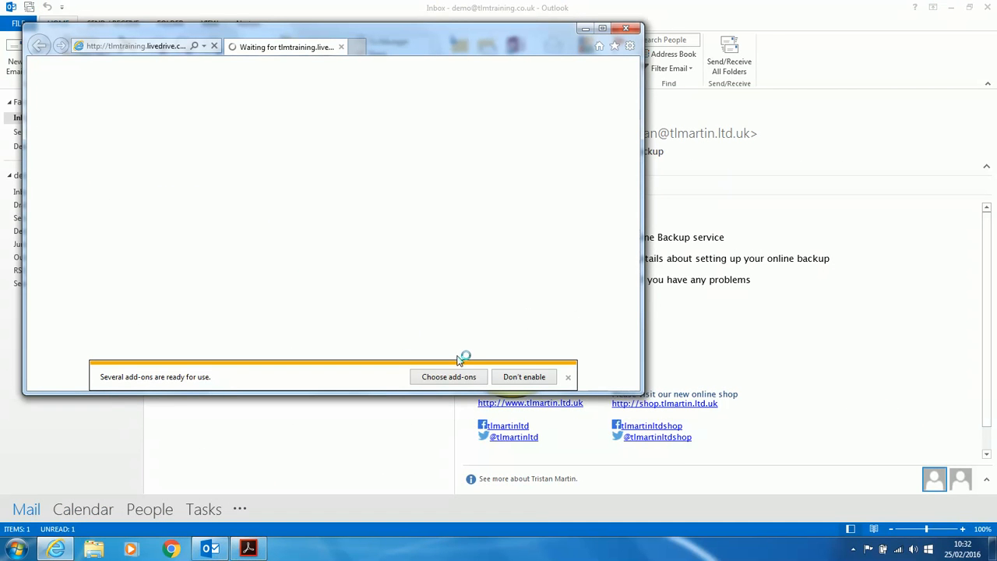
pyautogui.click(952, 6)
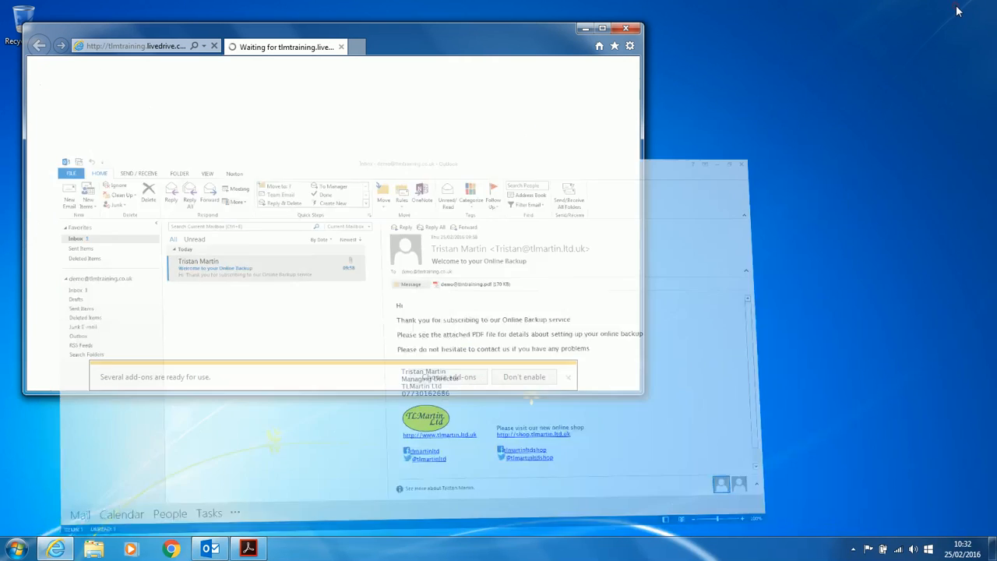
pyautogui.click(534, 377)
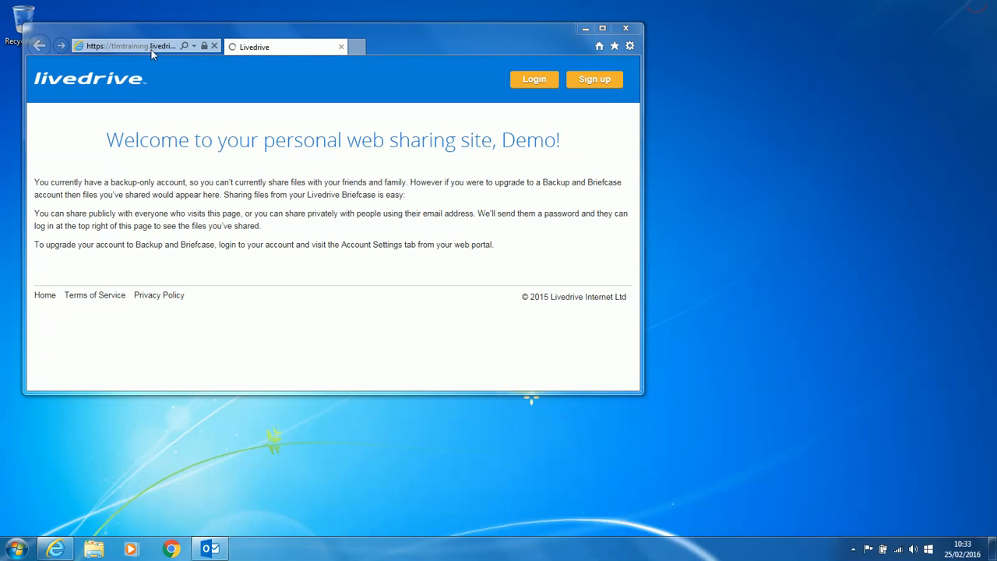
pyautogui.click(602, 28)
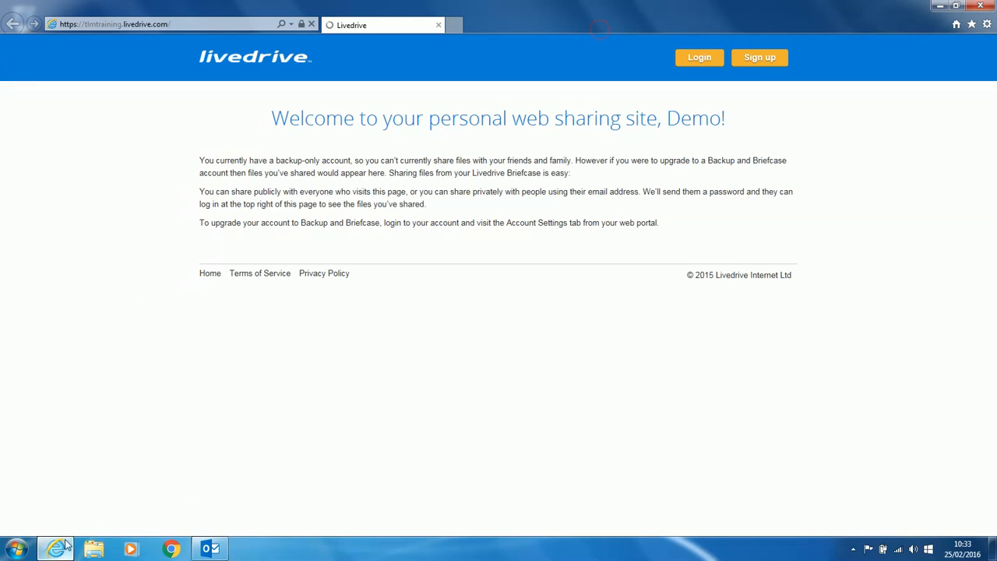
# Step: Reopen the PDF attachment from Outlook, then minimise both to reveal the Livedrive page
pyautogui.click(210, 549)
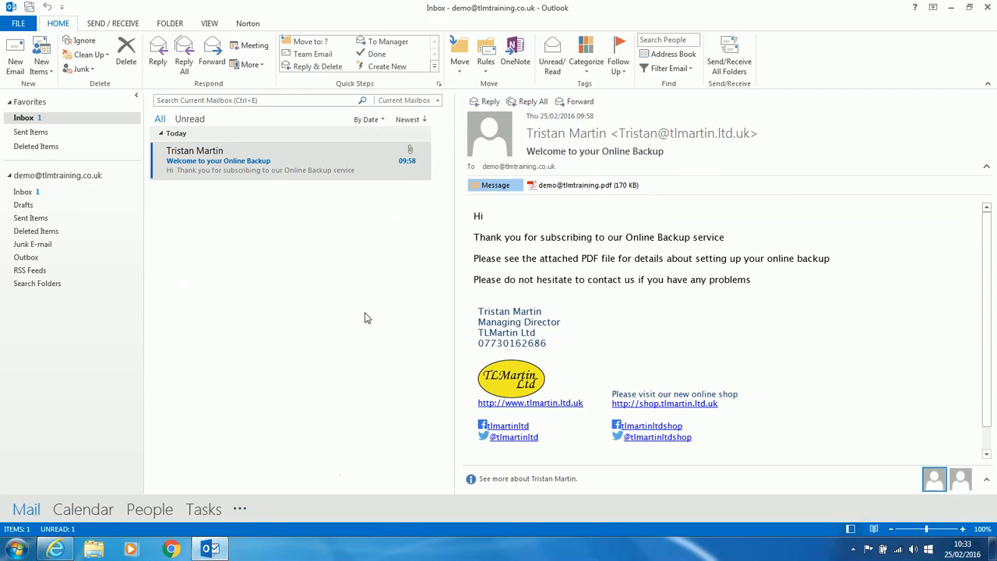
pyautogui.doubleClick(561, 185)
pyautogui.click(958, 6)
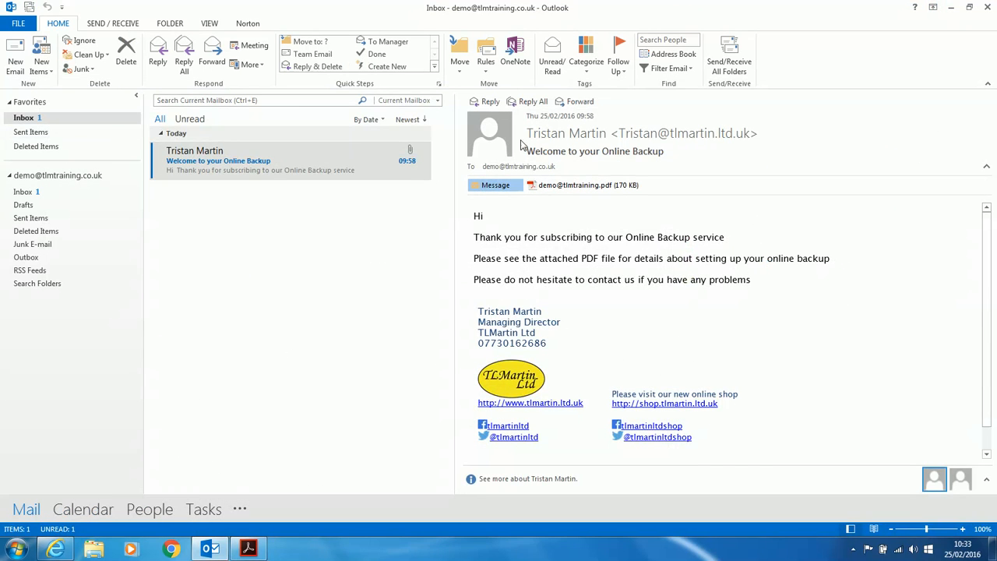
pyautogui.click(952, 7)
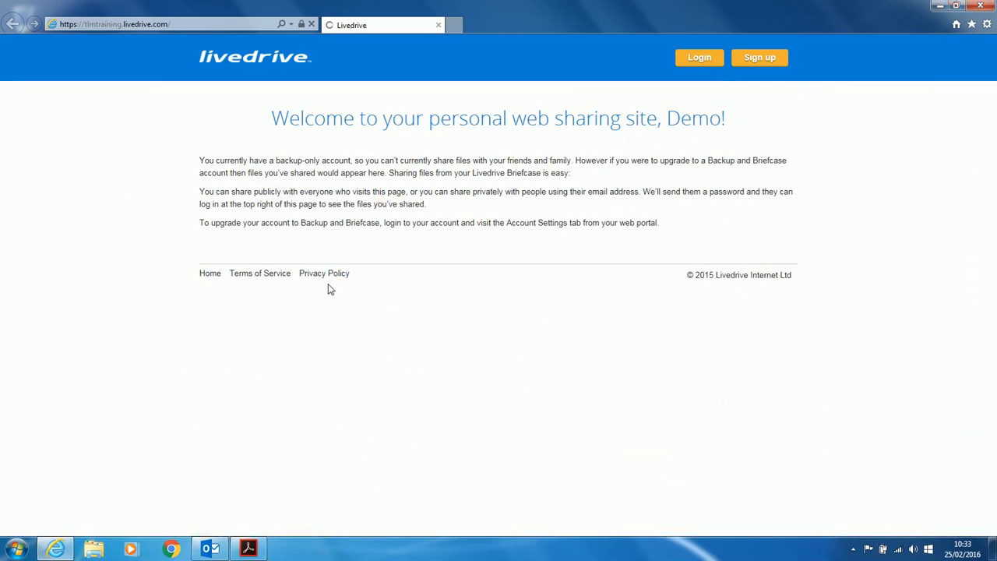
# Step: Open the Livedrive login form, enter the account e-mail and password from the PDF, and sign in
pyautogui.click(701, 61)
pyautogui.click(507, 208)
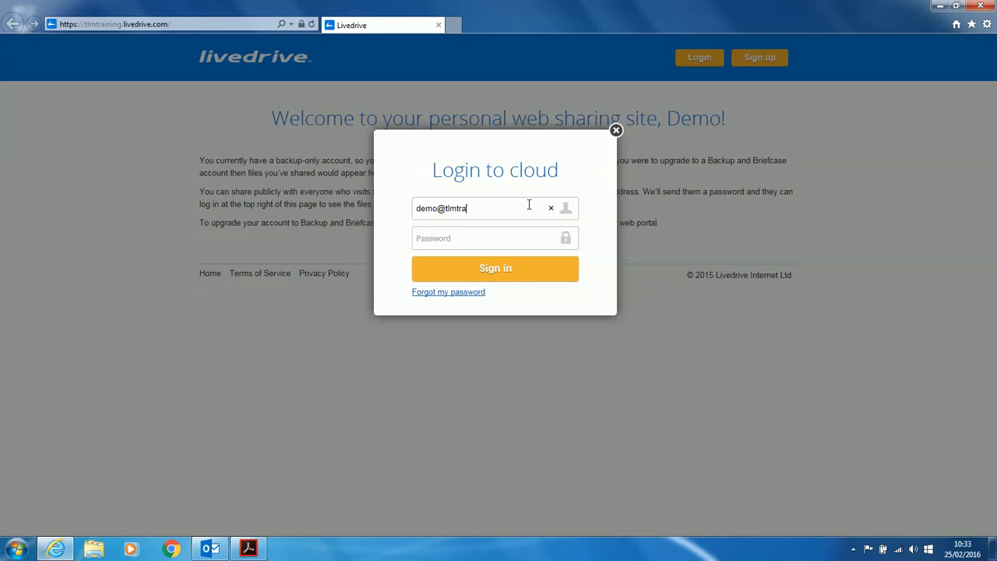
pyautogui.write('uk')
pyautogui.press('Tab')
pyautogui.click(248, 549)
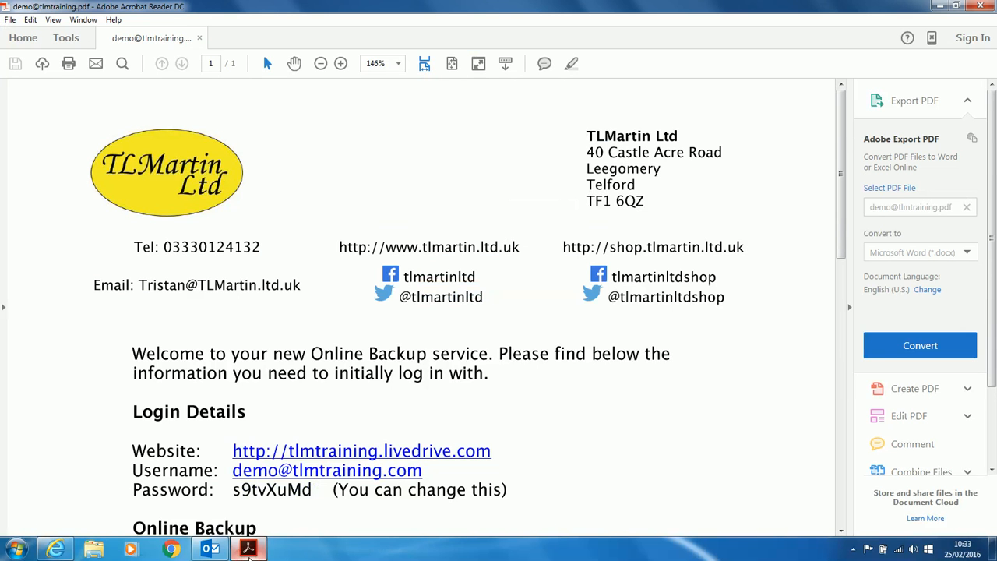
pyautogui.click(249, 549)
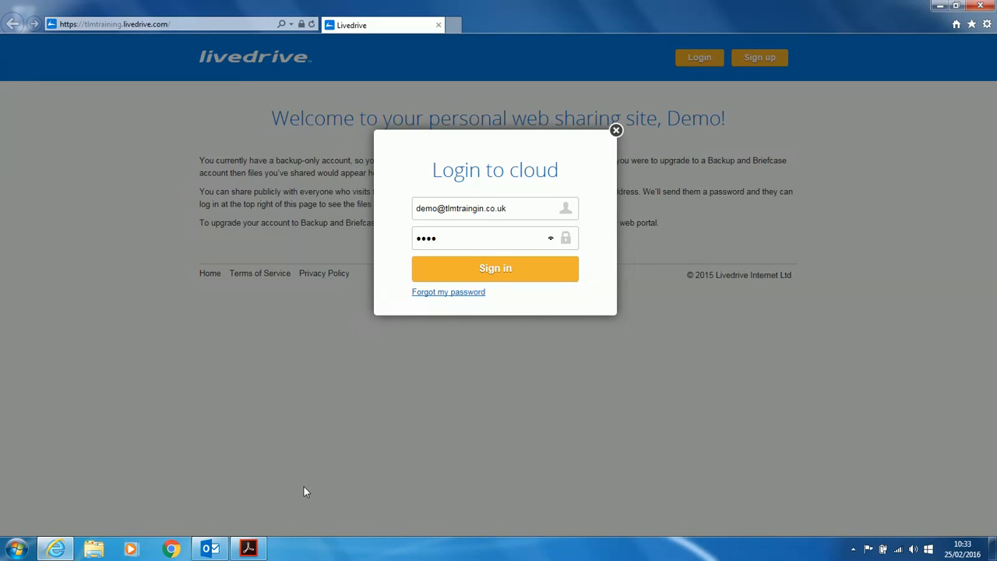
pyautogui.click(249, 549)
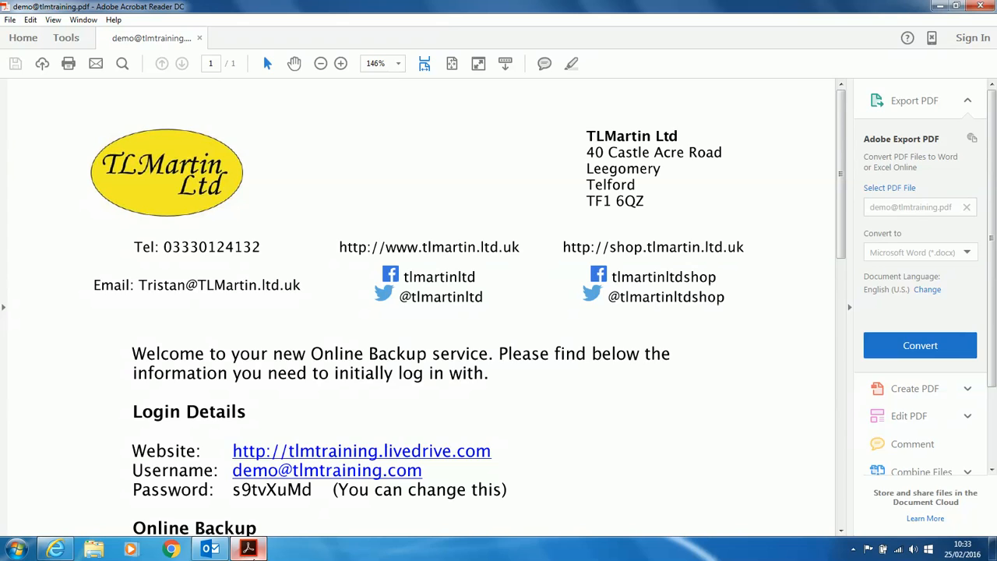
pyautogui.click(249, 550)
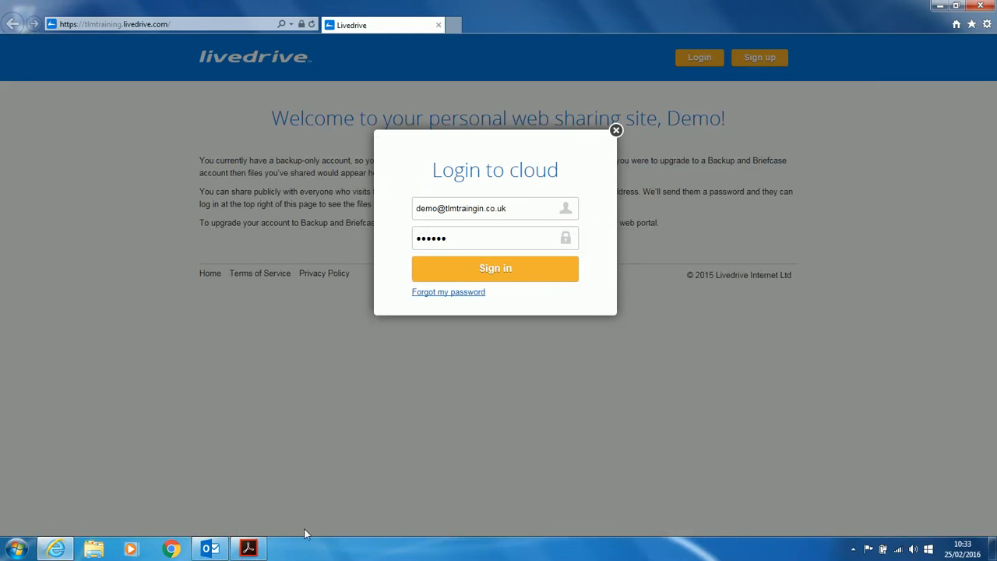
pyautogui.click(248, 549)
pyautogui.click(249, 549)
pyautogui.write('M')
pyautogui.click(506, 273)
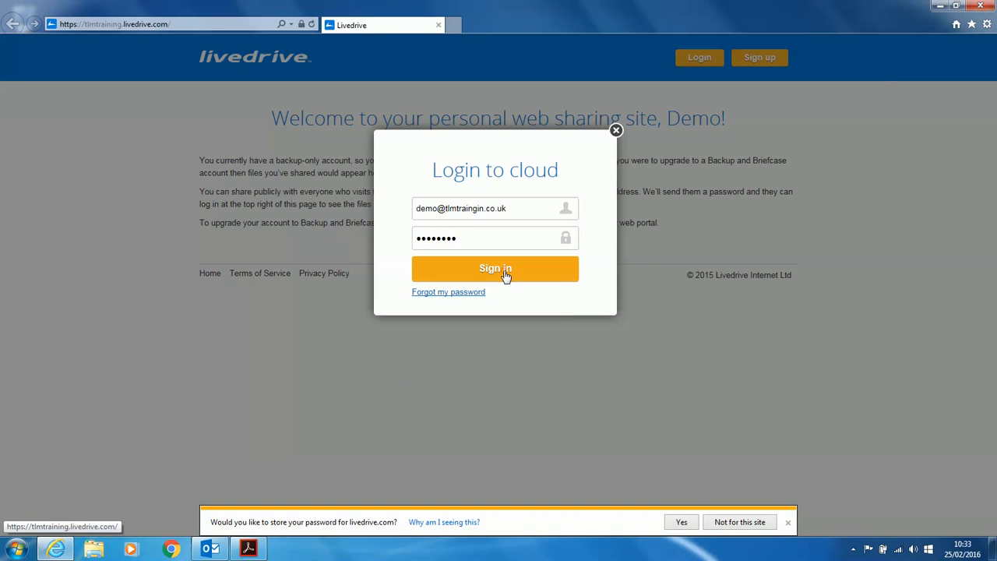
# Step: Decline saving the password, correct the e-mail ending, and sign in again without saving it
pyautogui.click(741, 522)
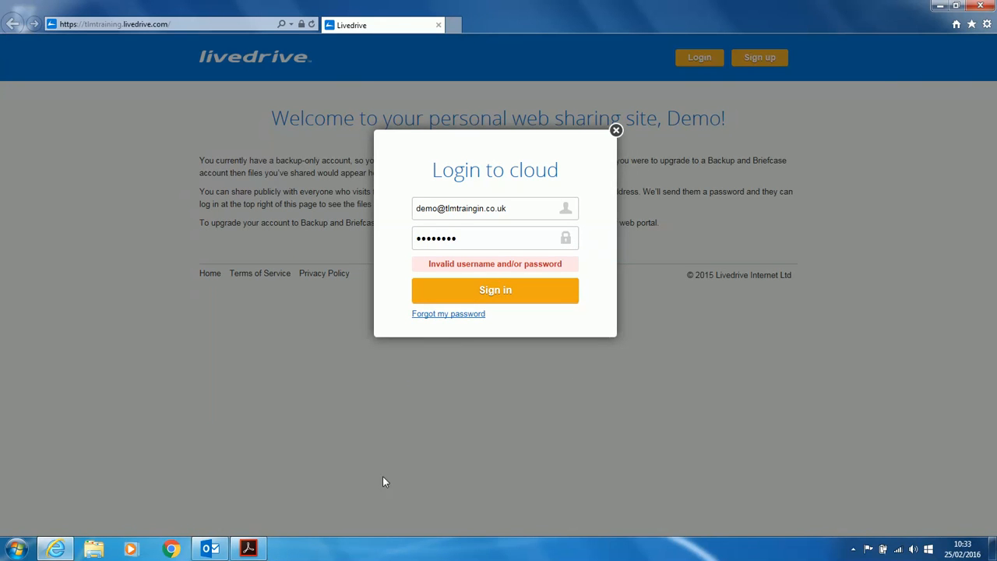
pyautogui.click(480, 208)
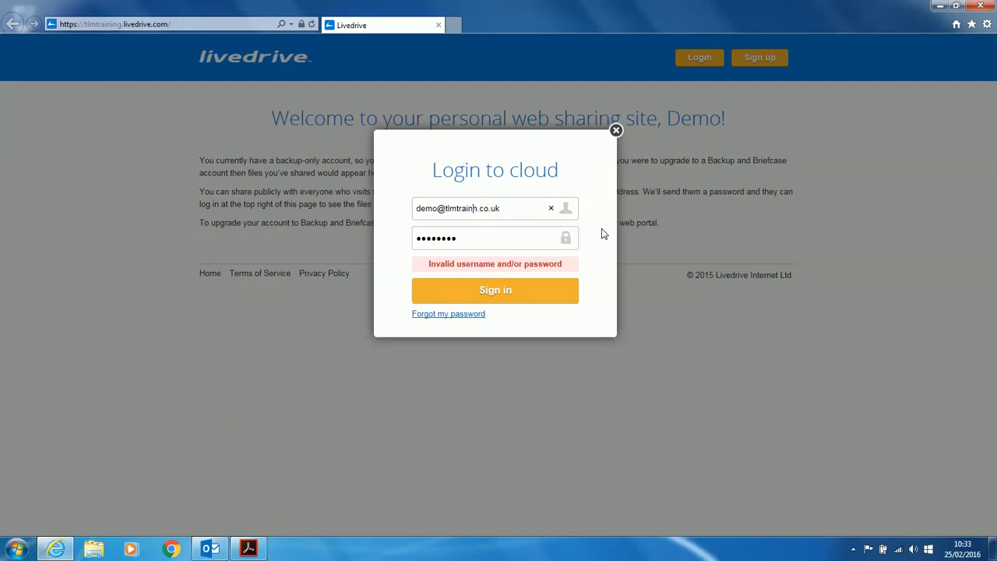
pyautogui.write('ing')
pyautogui.click(501, 291)
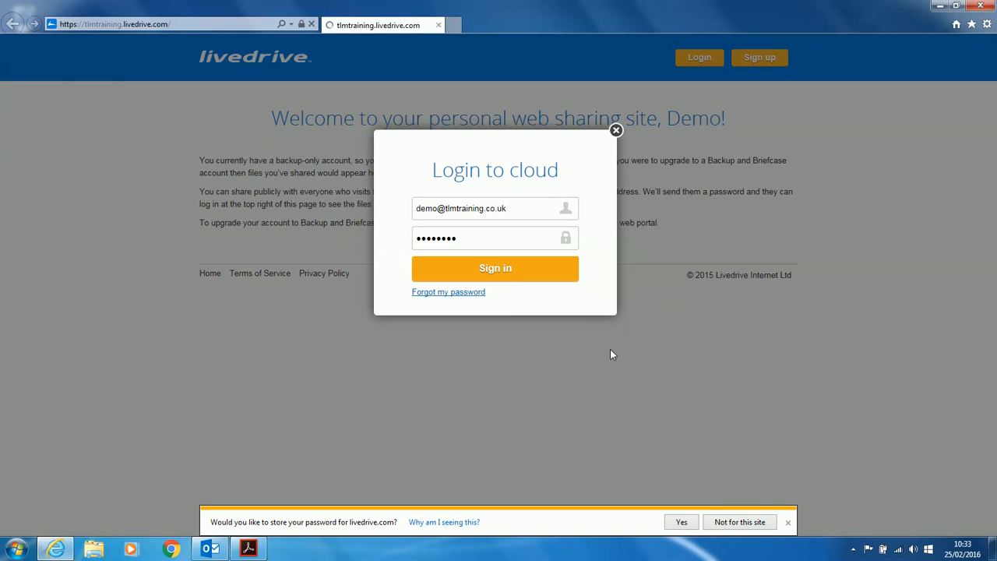
pyautogui.click(742, 522)
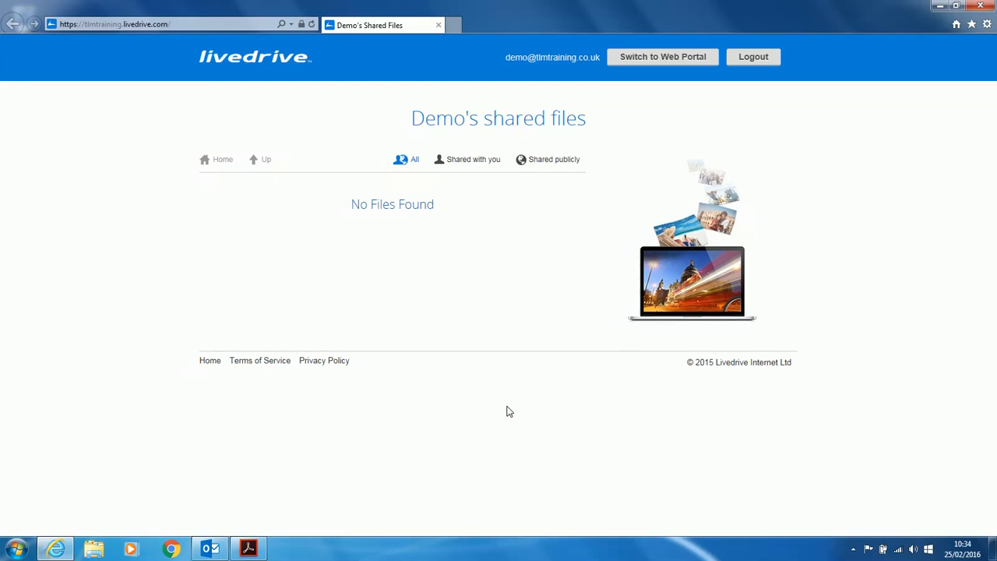
# Step: Switch to the Web Portal and look over the Devices page's Download Livedrive options
pyautogui.click(663, 58)
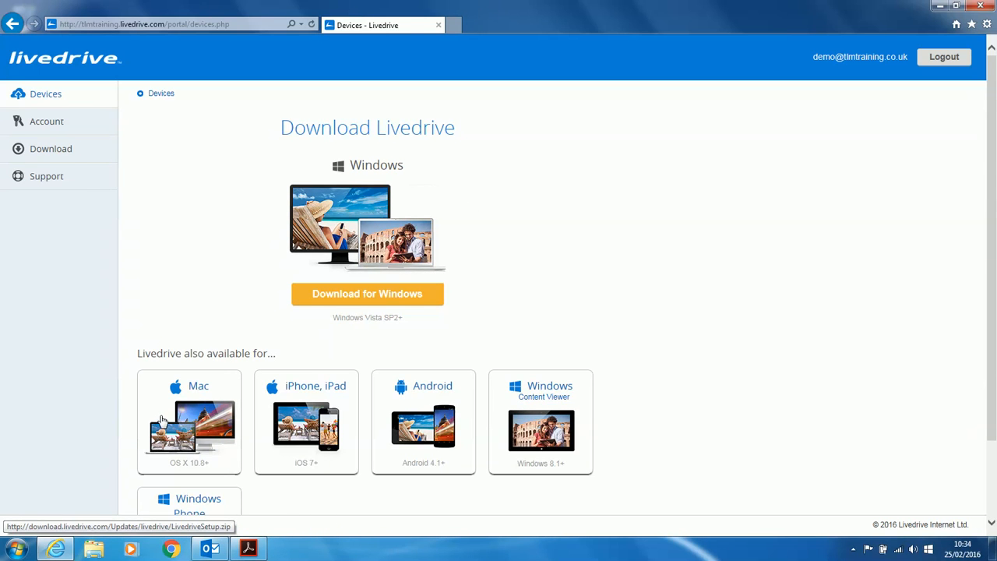
pyautogui.scroll(-2, 161, 422)
pyautogui.scroll(2, 573, 326)
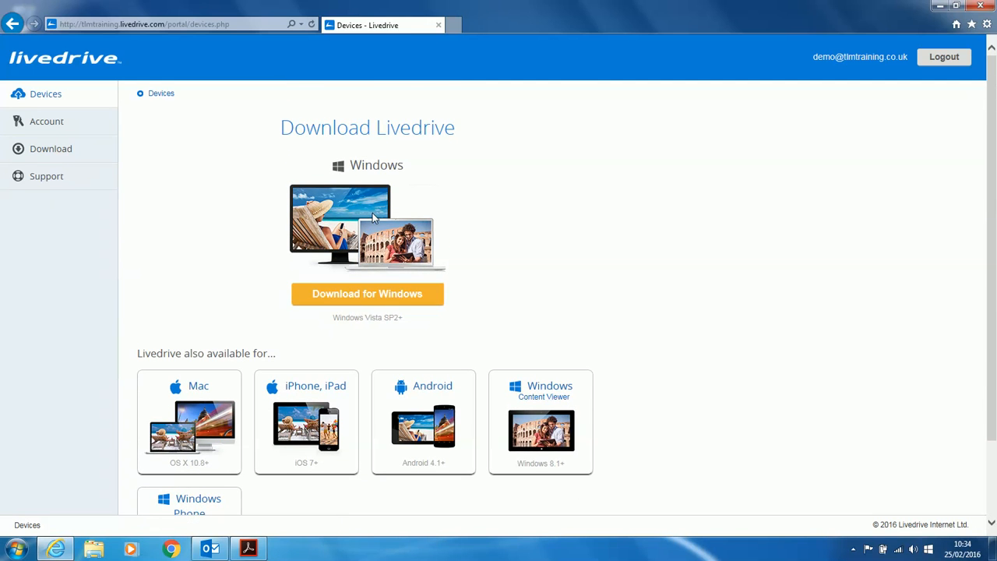
# Step: Save the Windows installer LivedriveSetup into the Downloads folder using Save as
pyautogui.click(374, 295)
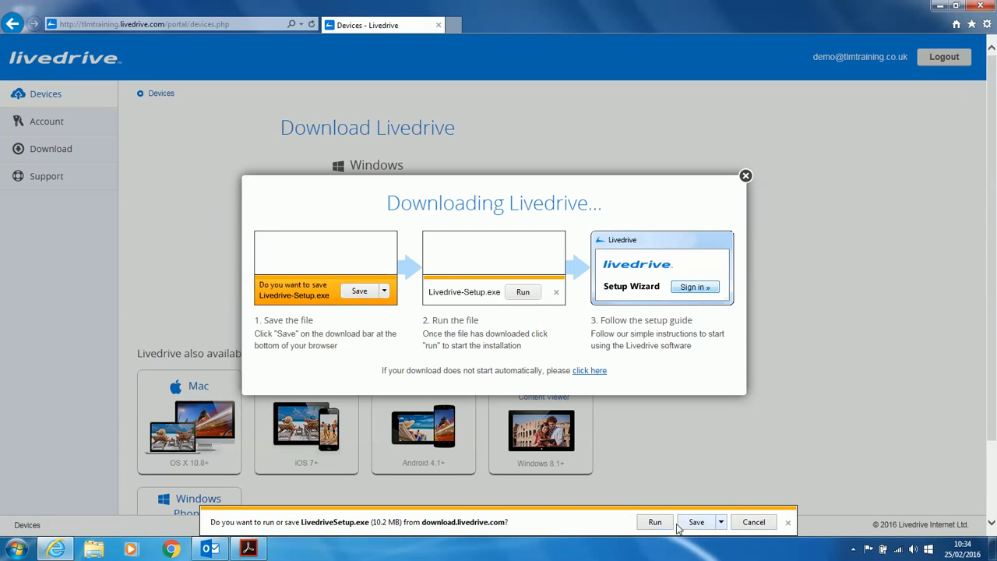
pyautogui.click(721, 522)
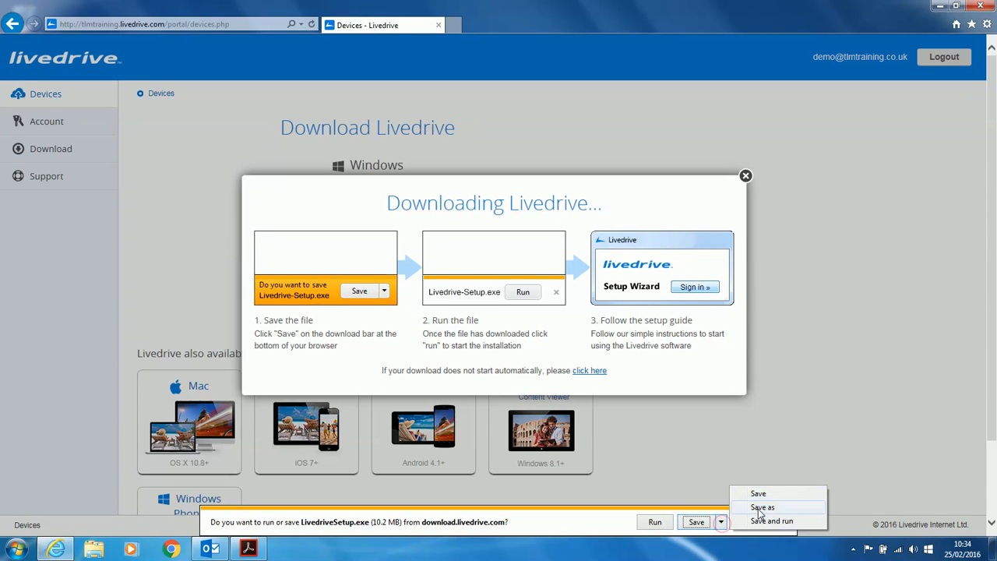
pyautogui.click(754, 507)
pyautogui.click(329, 211)
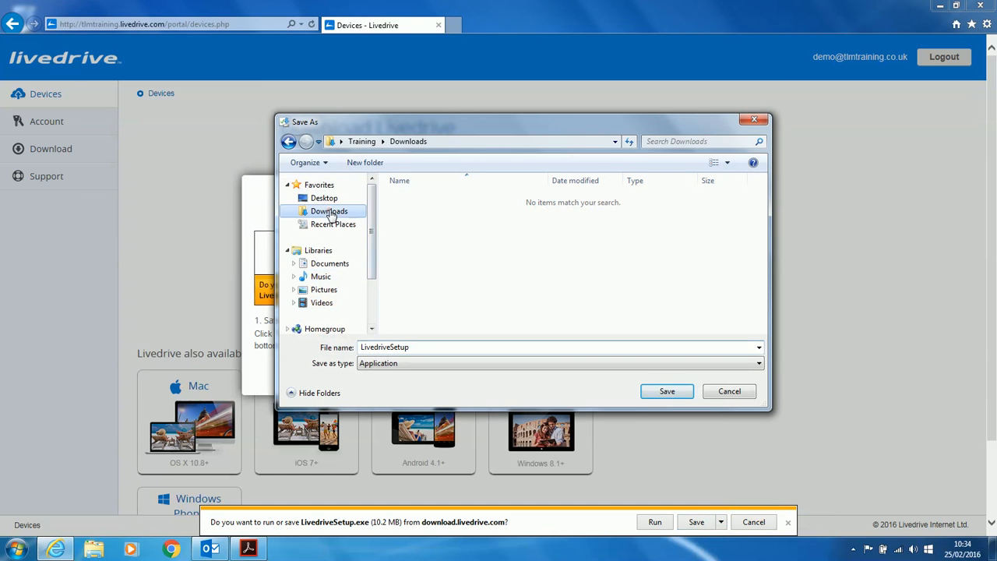
pyautogui.click(666, 391)
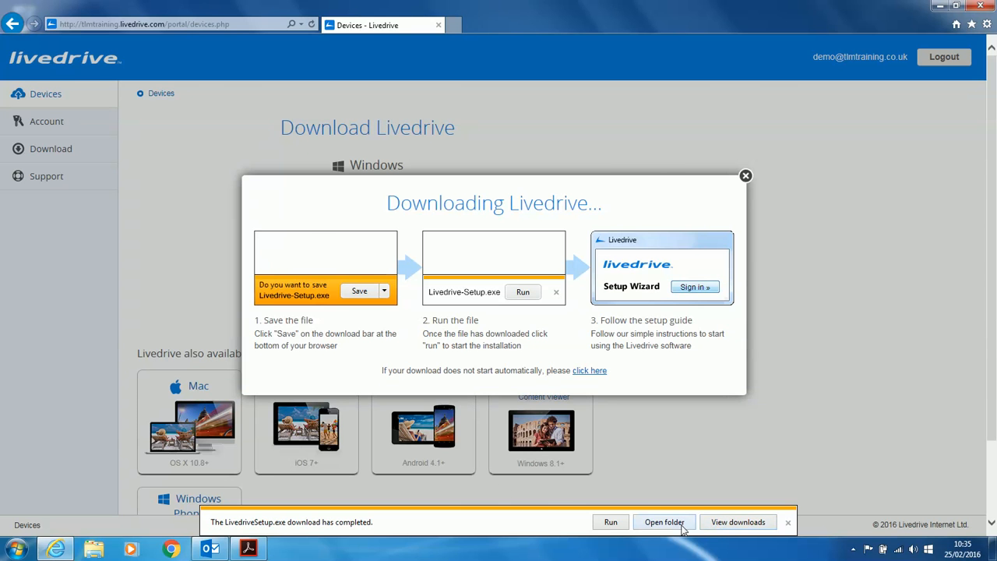
# Step: Open the Downloads folder to confirm LivedriveSetup.exe, then minimise it
pyautogui.click(684, 523)
pyautogui.moveTo(540, 186); pyautogui.dragTo(544, 346)
pyautogui.click(705, 330)
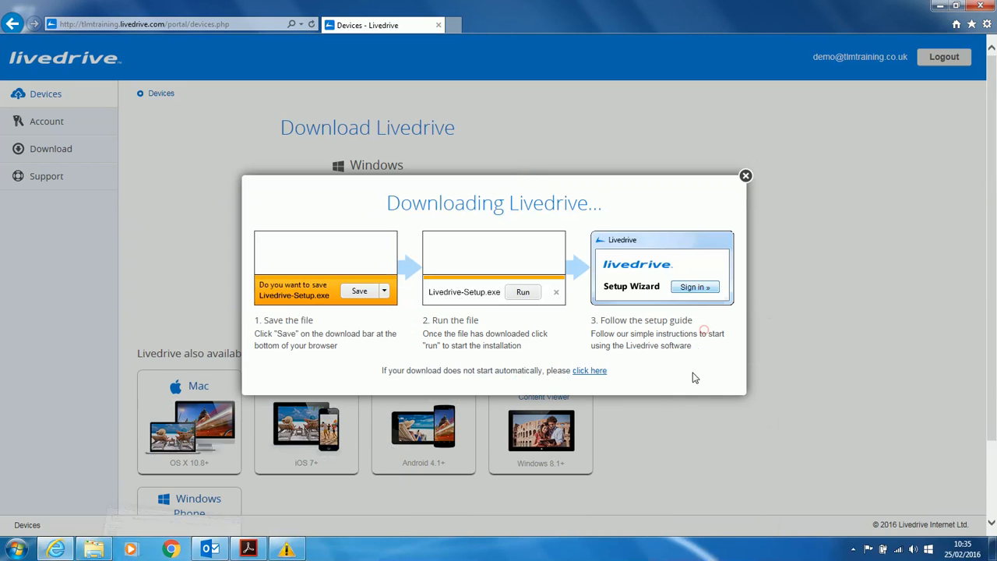
# Step: Keep the current colour scheme permanently and run LivedriveSetup from the Downloads folder
pyautogui.click(745, 175)
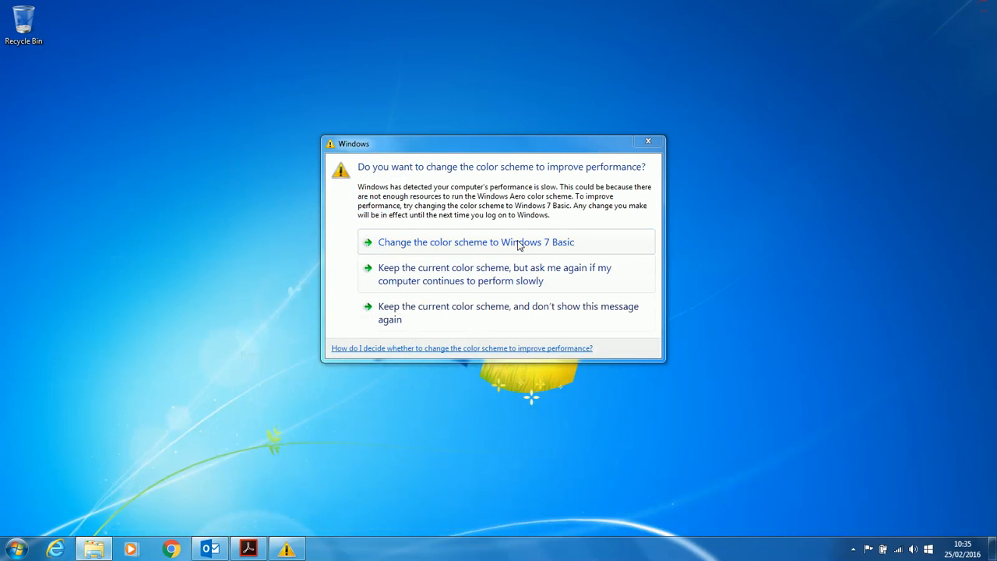
pyautogui.click(442, 320)
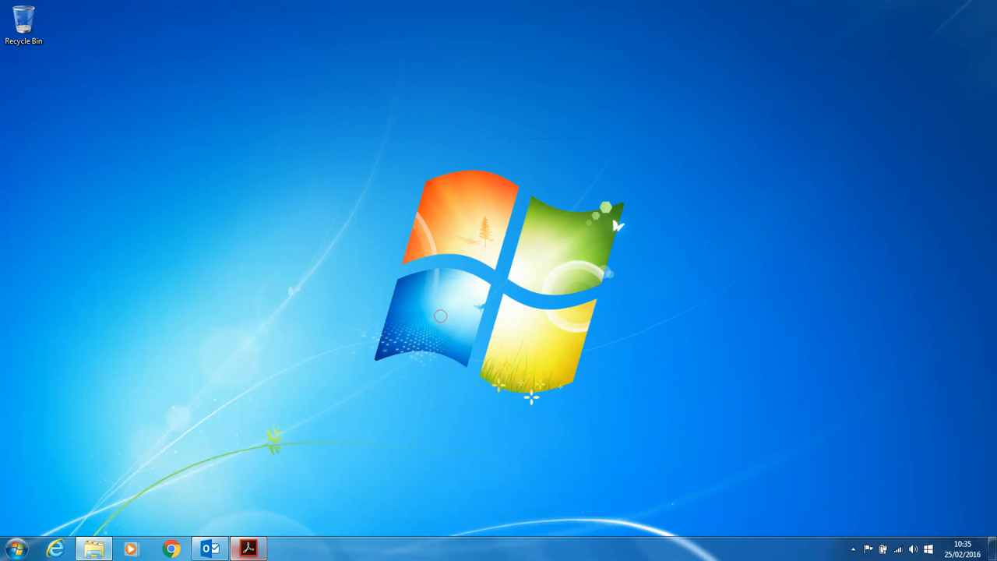
pyautogui.click(94, 550)
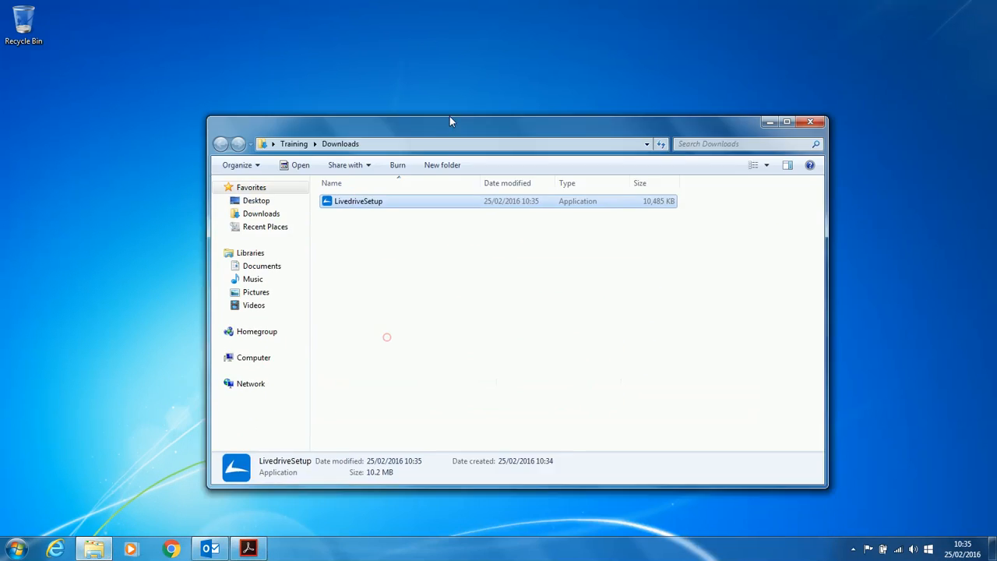
pyautogui.doubleClick(337, 149)
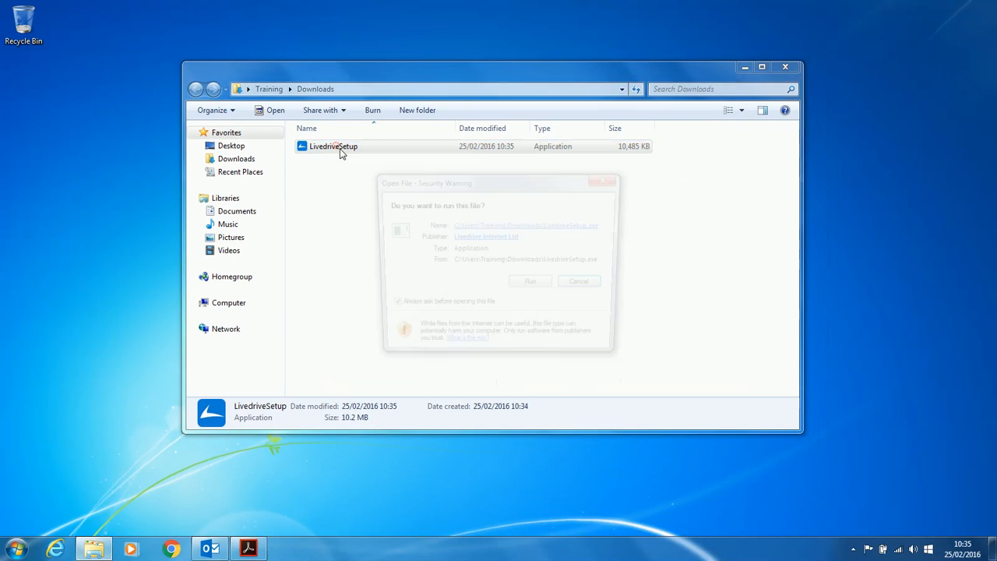
pyautogui.click(540, 289)
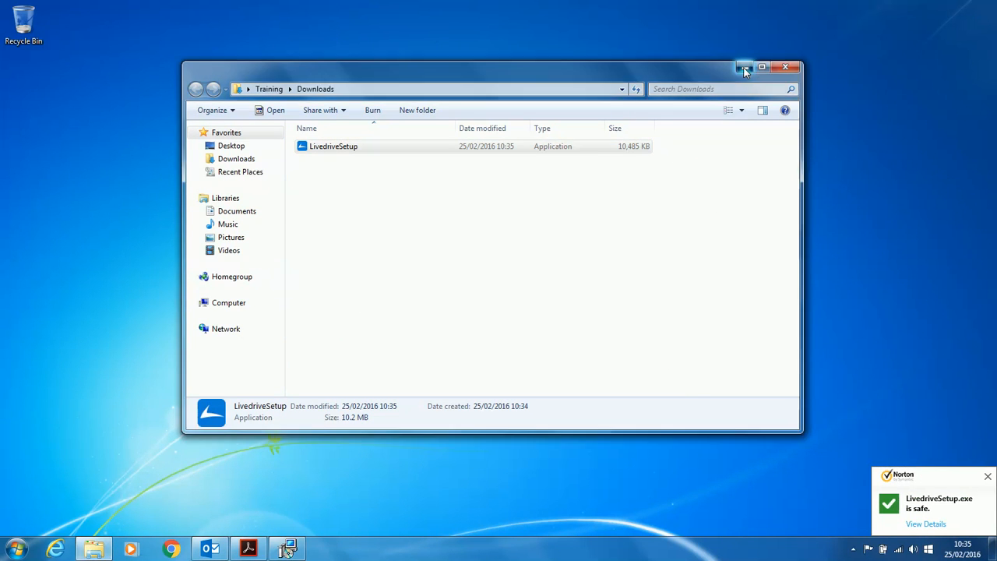
# Step: Minimise the Downloads folder window while Livedrive Setup loads its Get started screen
pyautogui.click(744, 68)
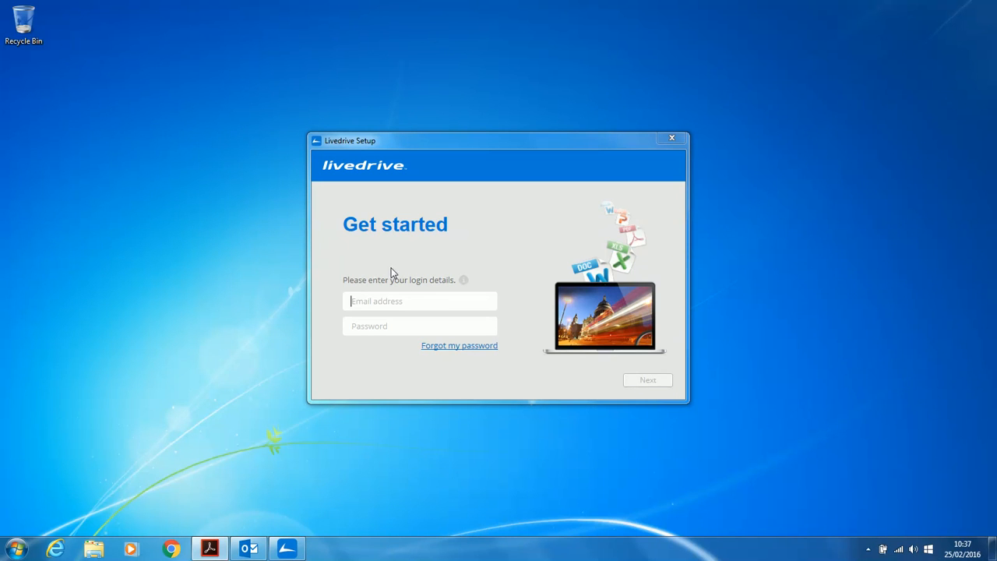
# Step: Sign in to Livedrive Setup with the account e-mail and the password shown in the PDF
pyautogui.click(390, 301)
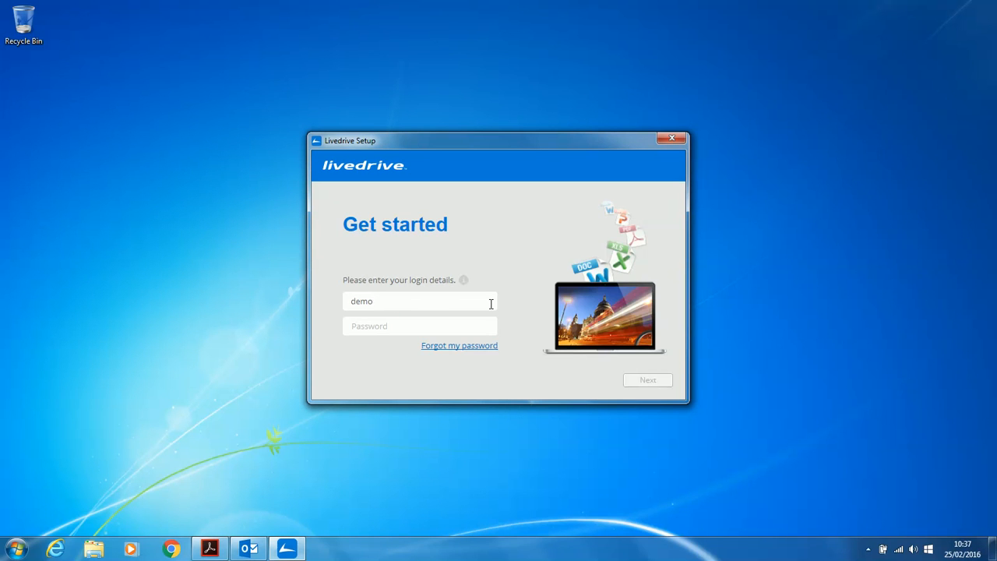
pyautogui.click(467, 326)
pyautogui.click(210, 549)
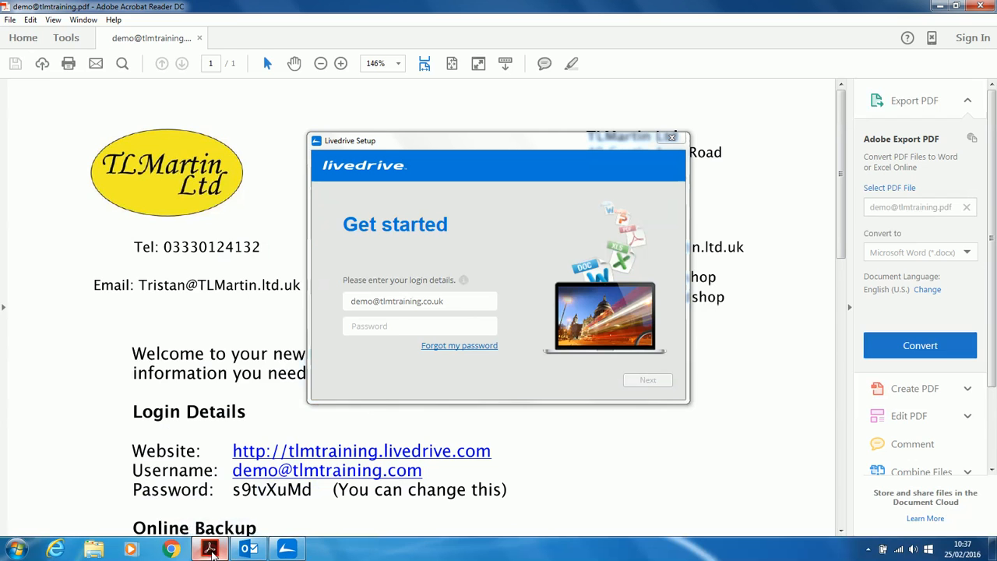
pyautogui.click(209, 549)
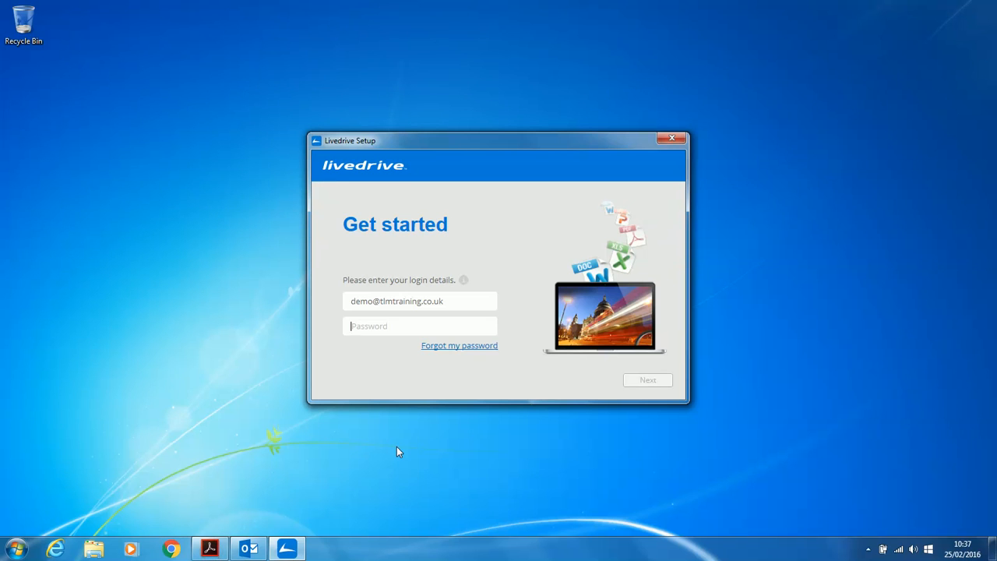
pyautogui.click(209, 550)
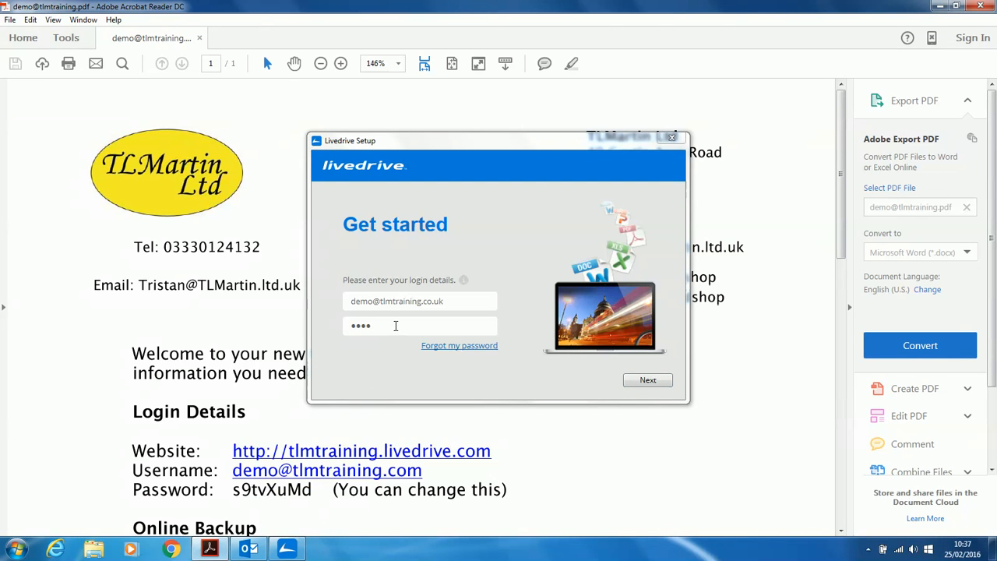
pyautogui.click(396, 325)
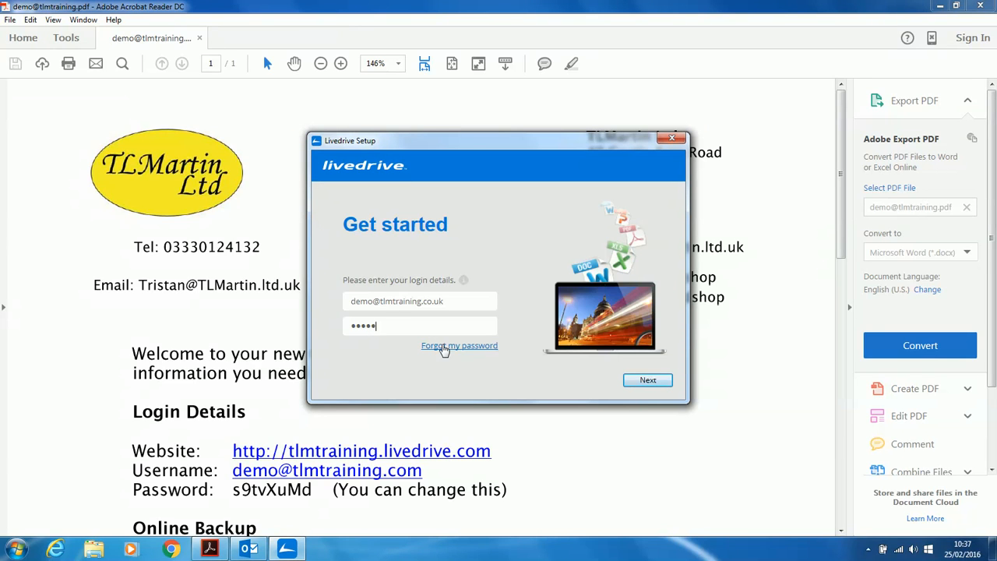
pyautogui.click(647, 380)
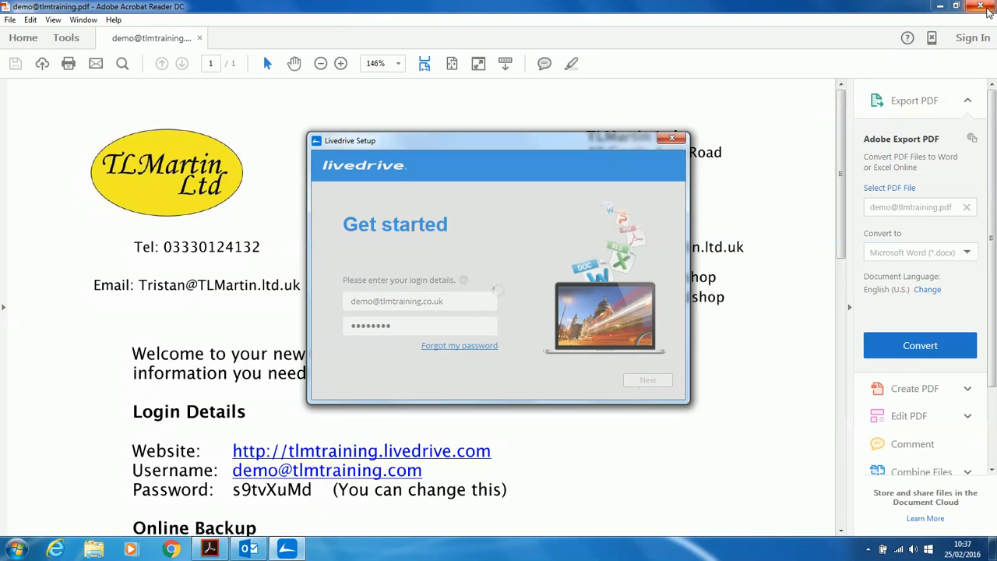
# Step: Close Acrobat Reader, continue past the add-folders page and finish setup
pyautogui.click(980, 7)
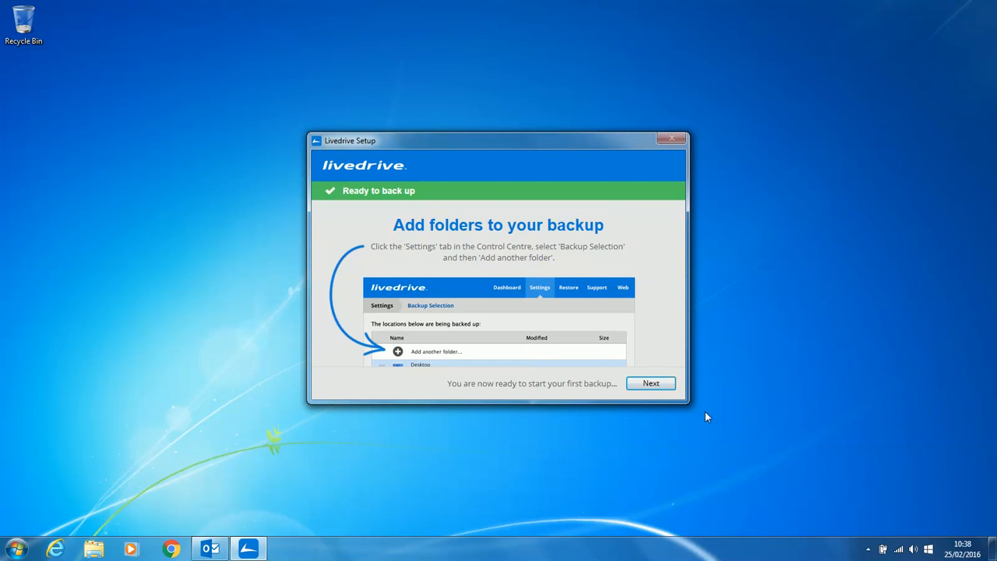
pyautogui.click(651, 383)
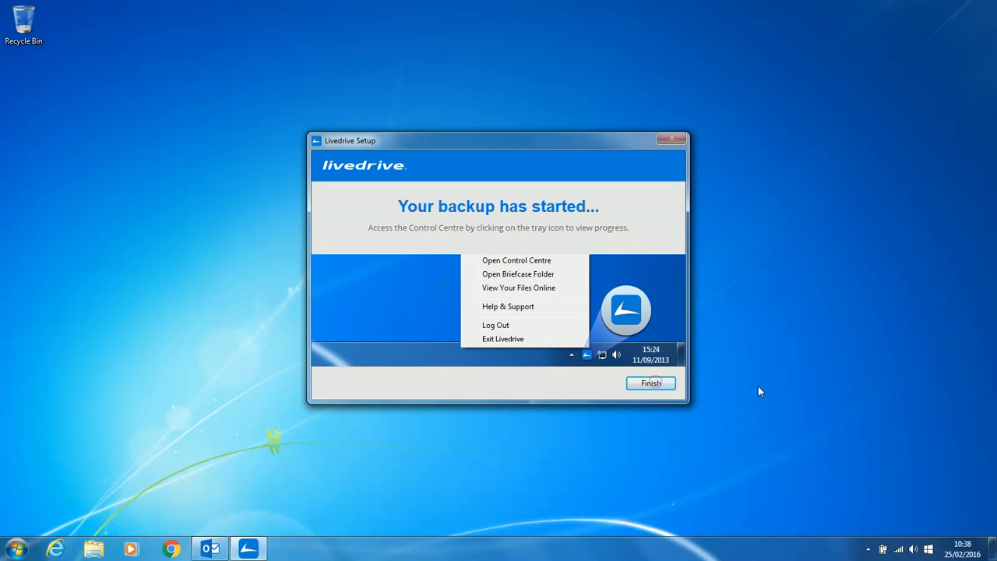
pyautogui.click(652, 384)
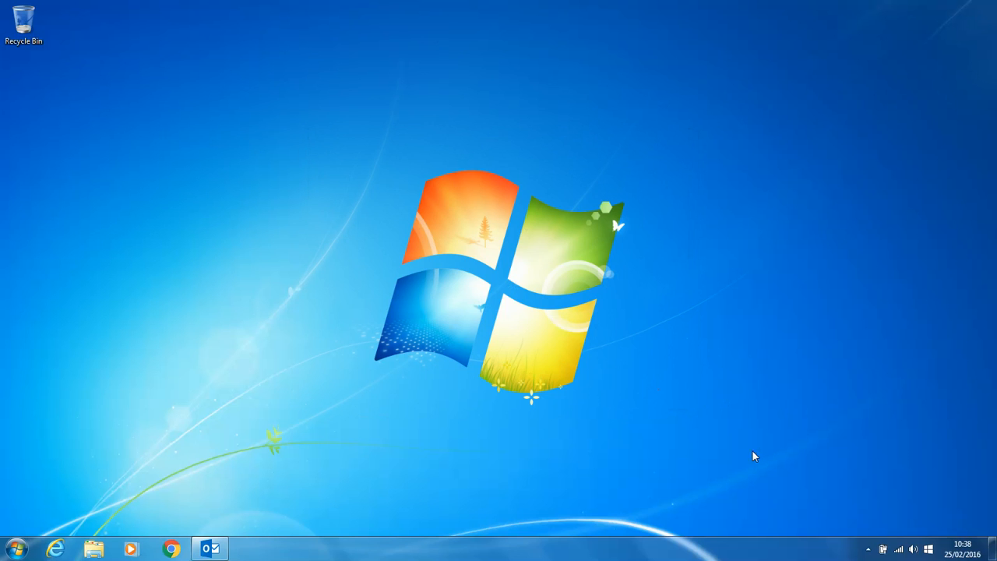
# Step: Open the Livedrive Control Centre dashboard from its icon in the hidden tray area
pyautogui.click(866, 552)
pyautogui.click(897, 486)
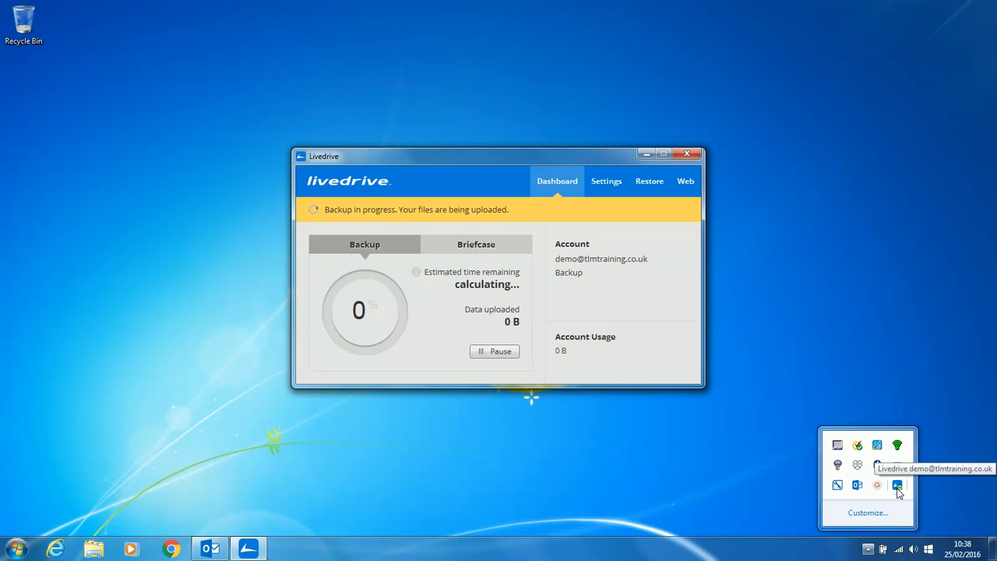
pyautogui.rightClick(898, 488)
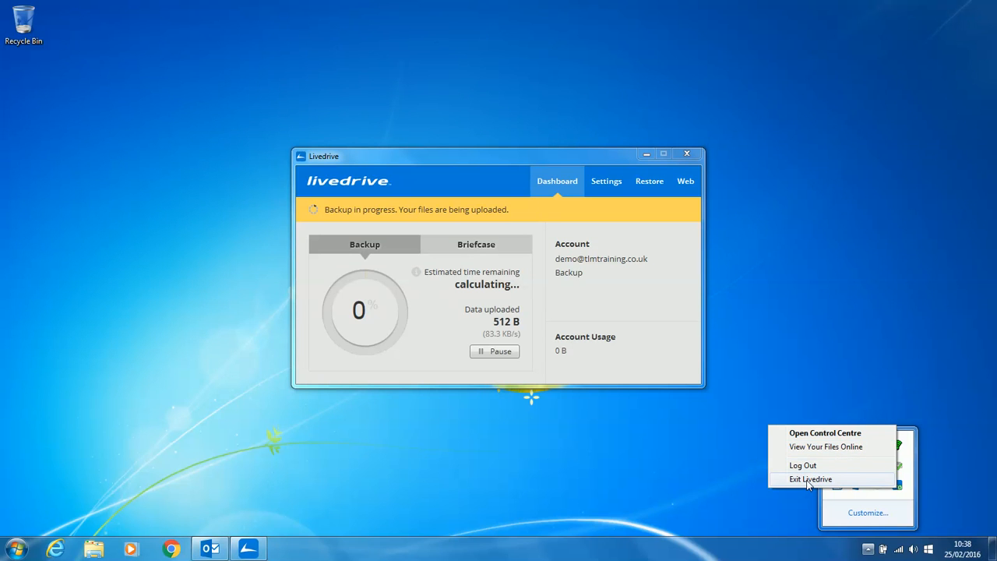
pyautogui.click(628, 459)
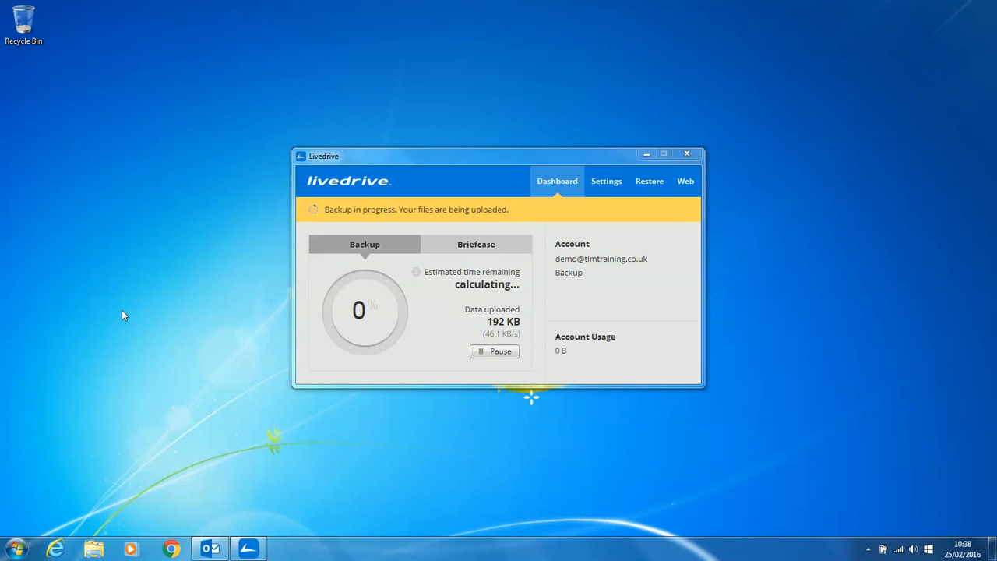
# Step: Minimise the File Explorer window so the dashboard's in-progress backup is visible
pyautogui.click(93, 548)
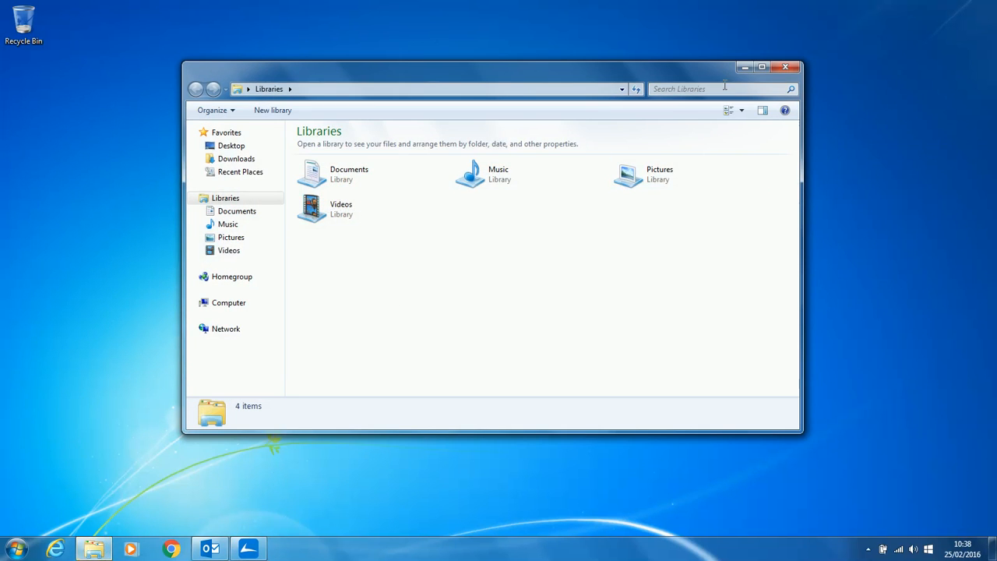
pyautogui.moveTo(756, 73); pyautogui.dragTo(596, 78)
pyautogui.click(590, 74)
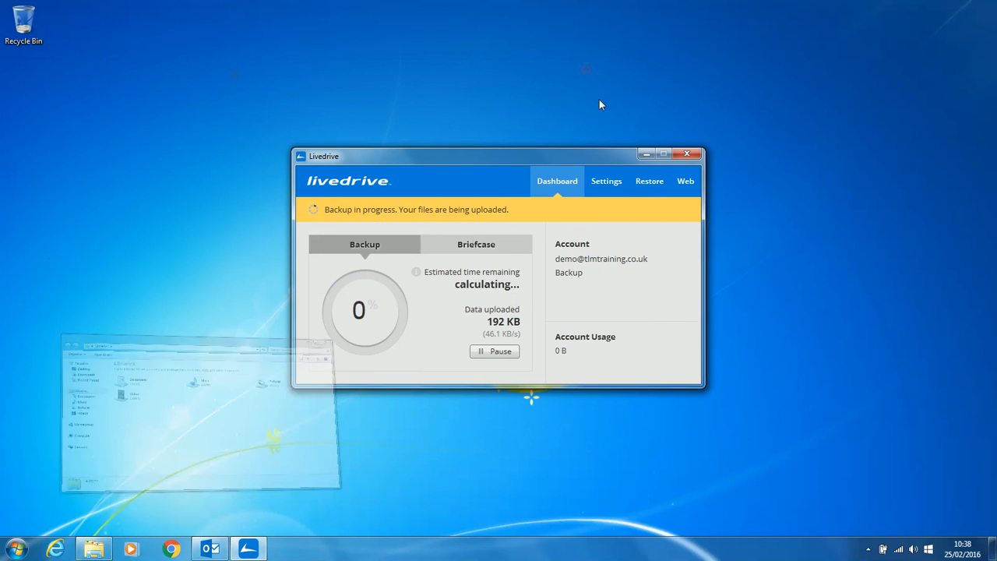